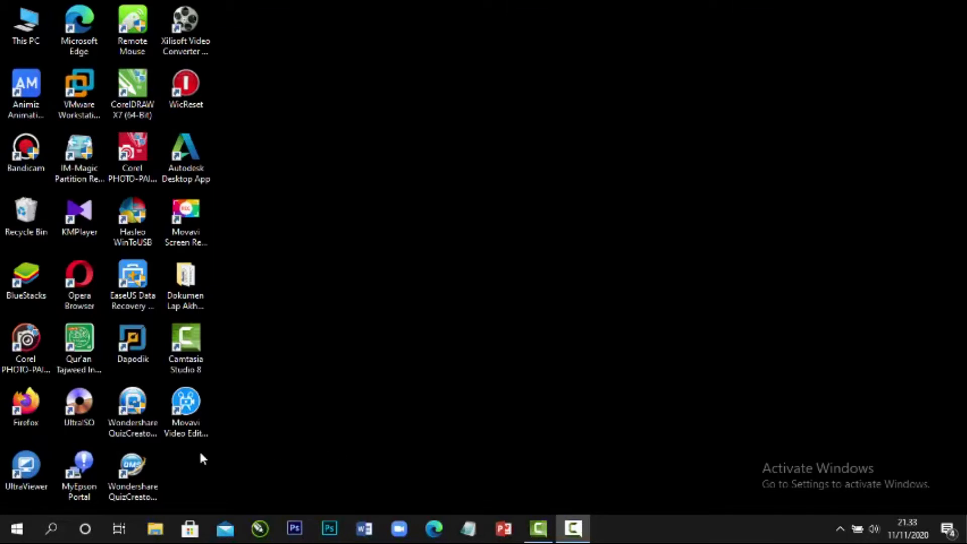
Look for Excel 2013 among the installed programs, inside the Microsoft Office 2013 group
{"action": "left_click", "coordinate": [16, 530]}
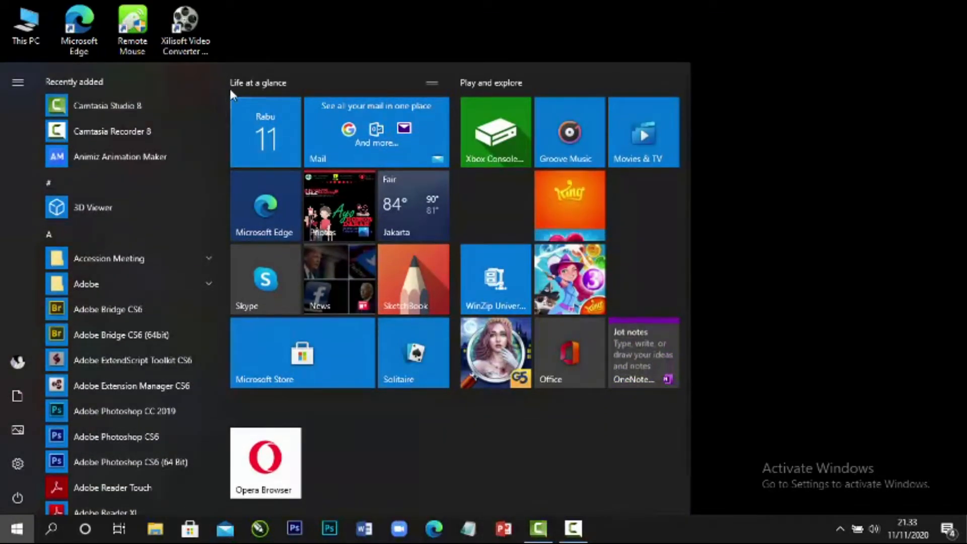
{"action": "scroll", "coordinate": [223, 116], "scroll_direction": "down", "scroll_amount": 2}
{"action": "left_click_drag", "start_coordinate": [223, 116], "coordinate": [223, 284]}
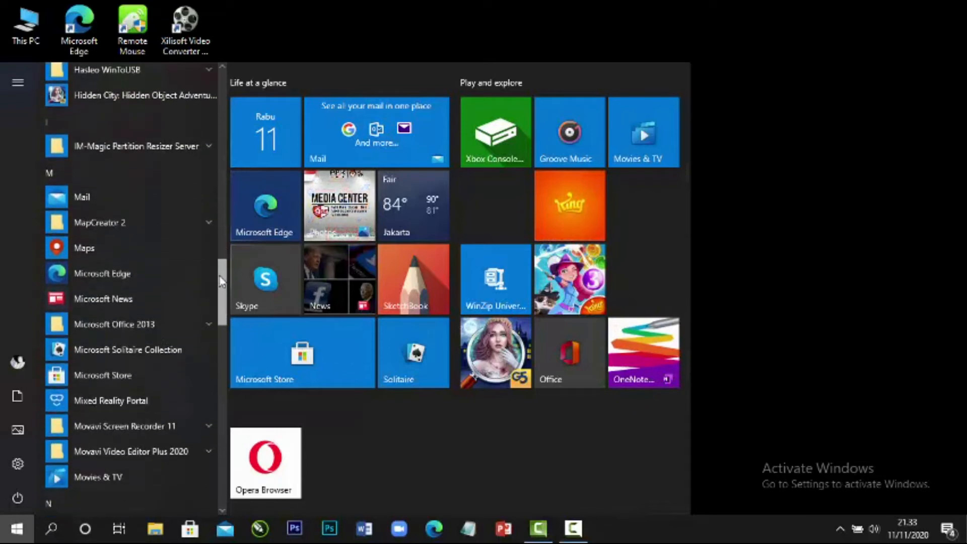
{"action": "left_click", "coordinate": [137, 324]}
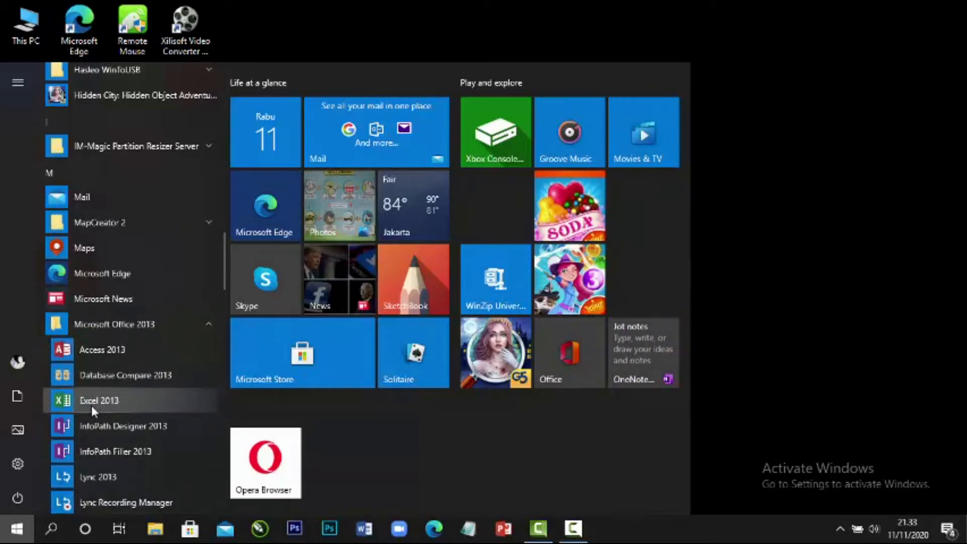
{"action": "left_click", "coordinate": [20, 535]}
Search Windows for "excel" and pin Excel 2013 to the taskbar
{"action": "left_click", "coordinate": [52, 530]}
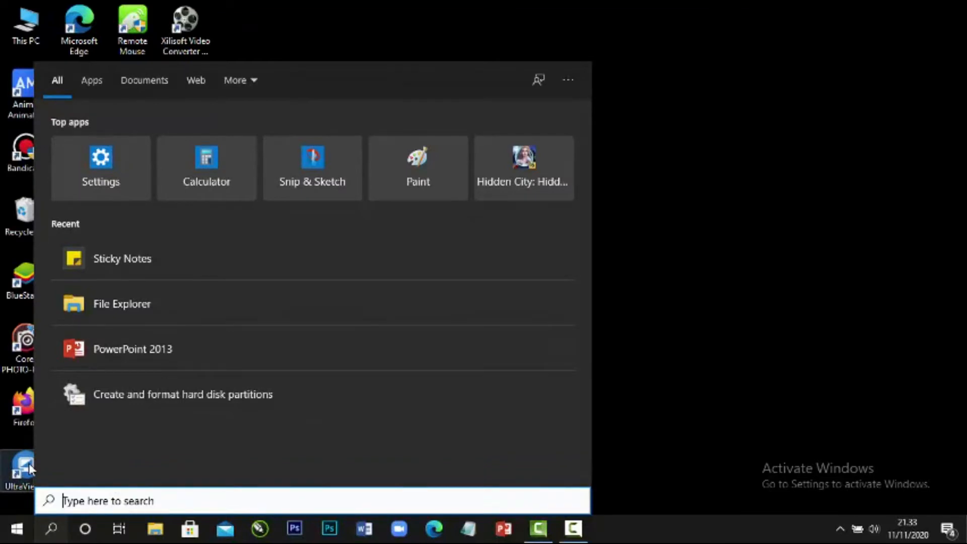
{"action": "type", "text": "ex"}
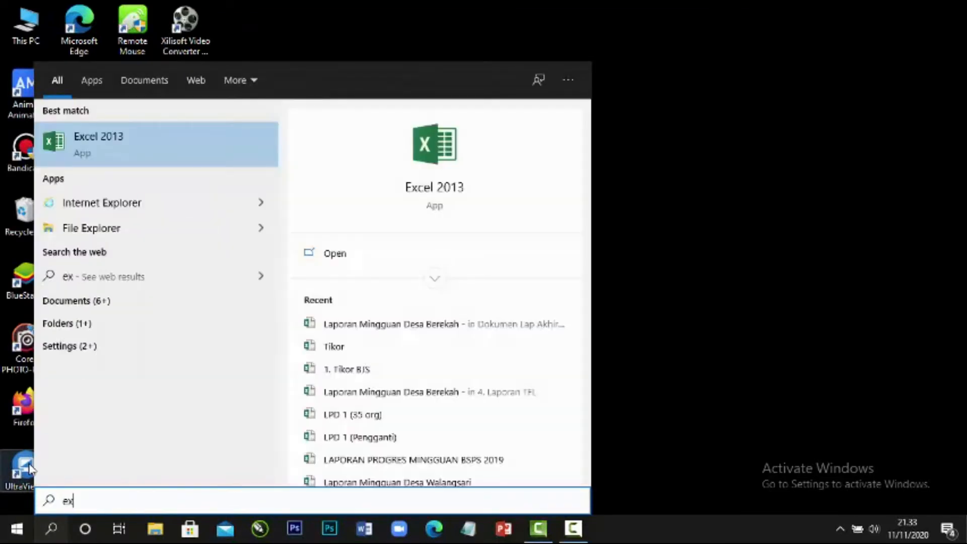
{"action": "type", "text": "cel"}
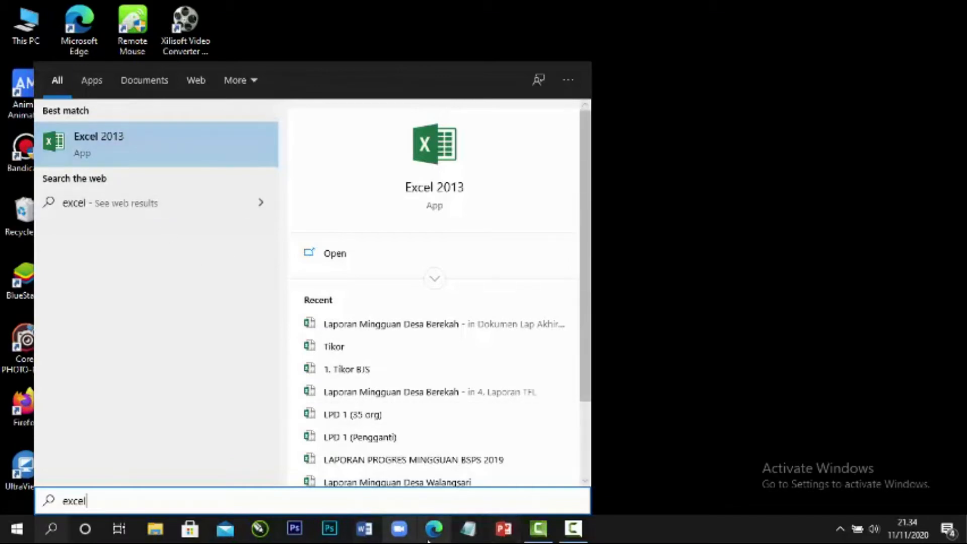
{"action": "right_click", "coordinate": [103, 140]}
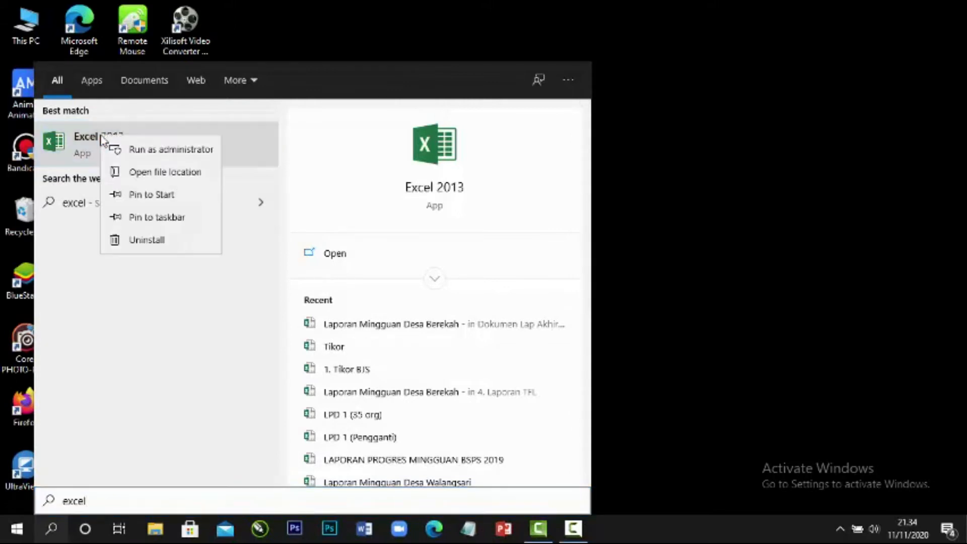
{"action": "left_click", "coordinate": [171, 222]}
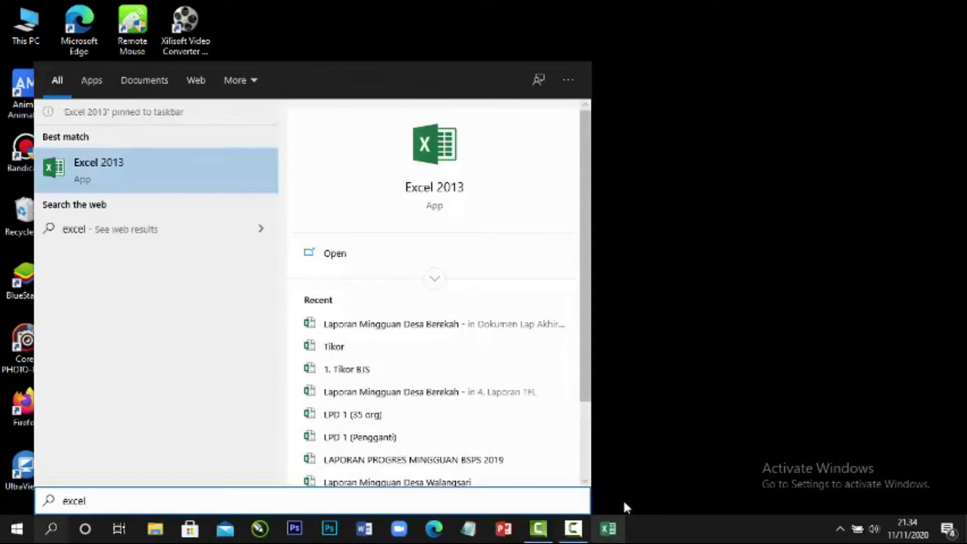
{"action": "left_click", "coordinate": [635, 398]}
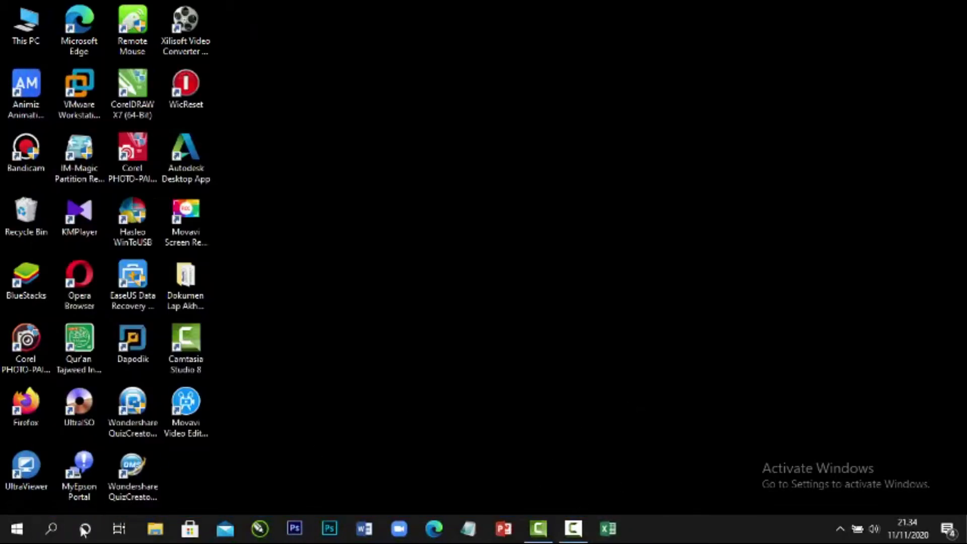
Launch Excel 2013 from the taskbar and create a blank workbook
{"action": "left_click", "coordinate": [619, 530]}
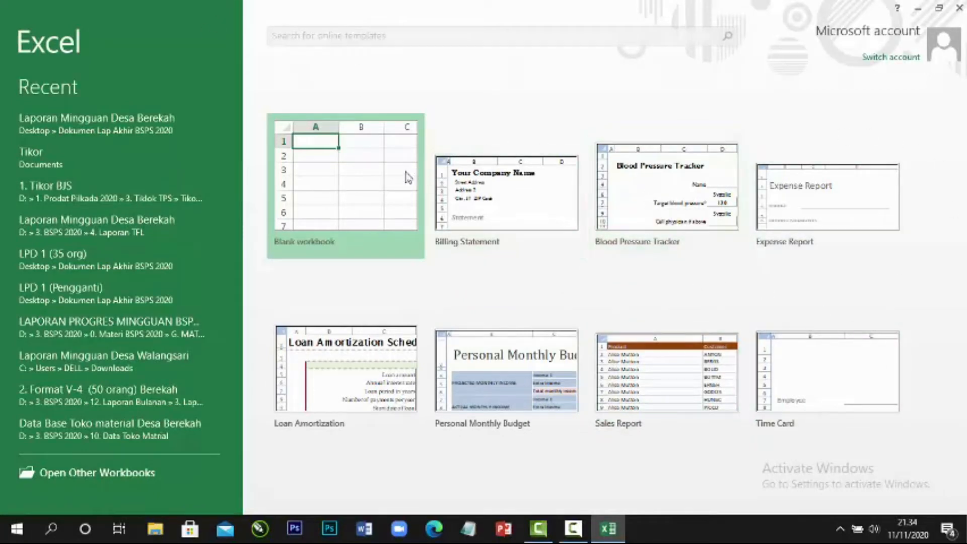
{"action": "left_click", "coordinate": [343, 160]}
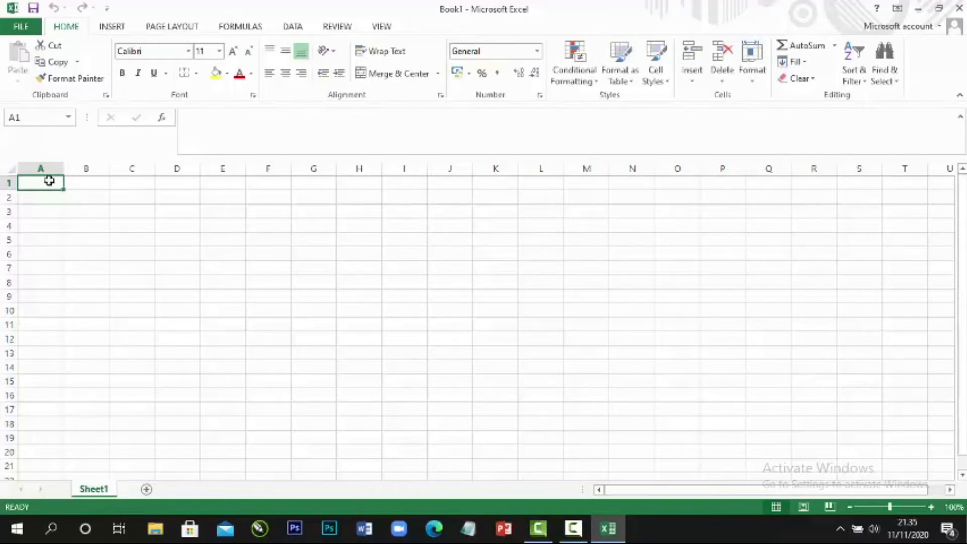
Examine the worksheet's row 1, column A and cell B2, including the cell's address reference
{"action": "left_click", "coordinate": [8, 183]}
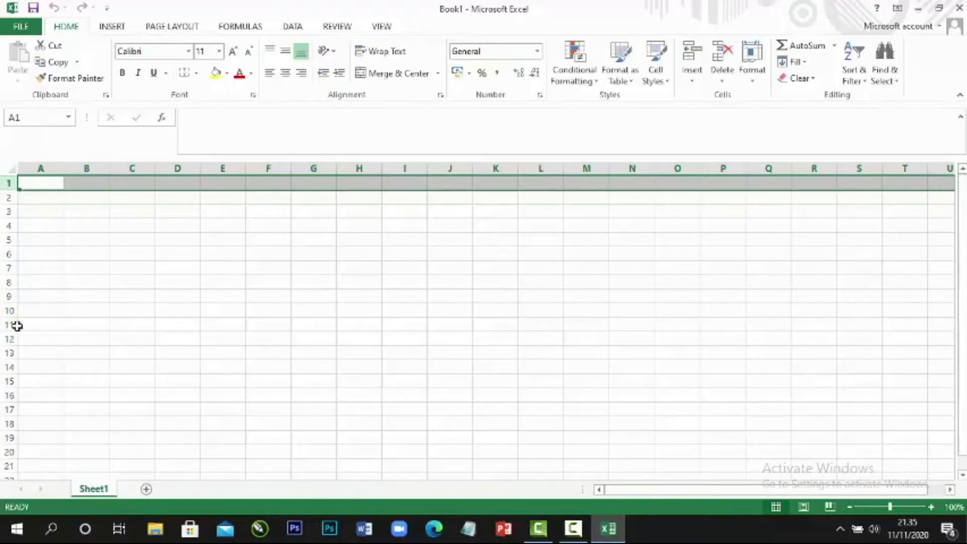
{"action": "scroll", "coordinate": [53, 351], "scroll_direction": "down", "scroll_amount": 9}
{"action": "scroll", "coordinate": [53, 350], "scroll_direction": "up", "scroll_amount": 9}
{"action": "left_click", "coordinate": [56, 170]}
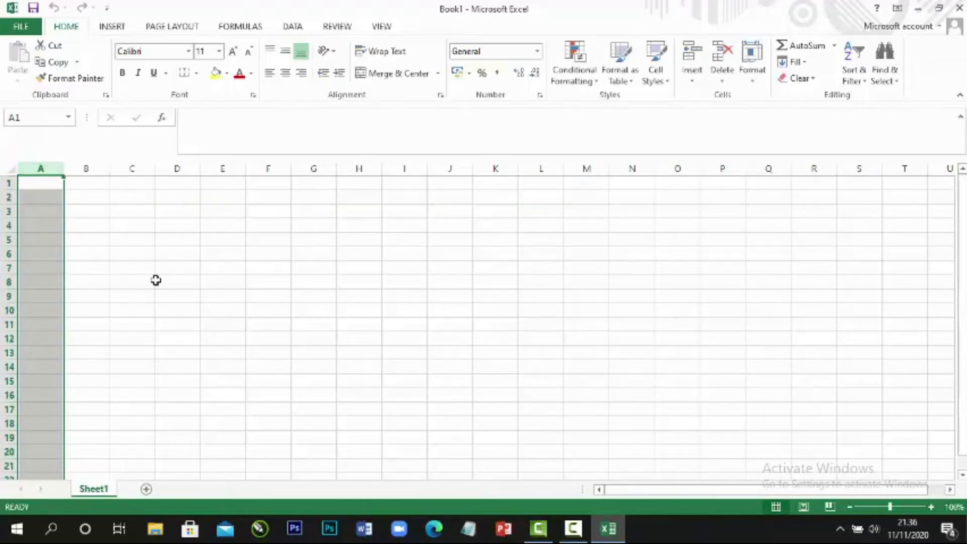
{"action": "left_click", "coordinate": [76, 197]}
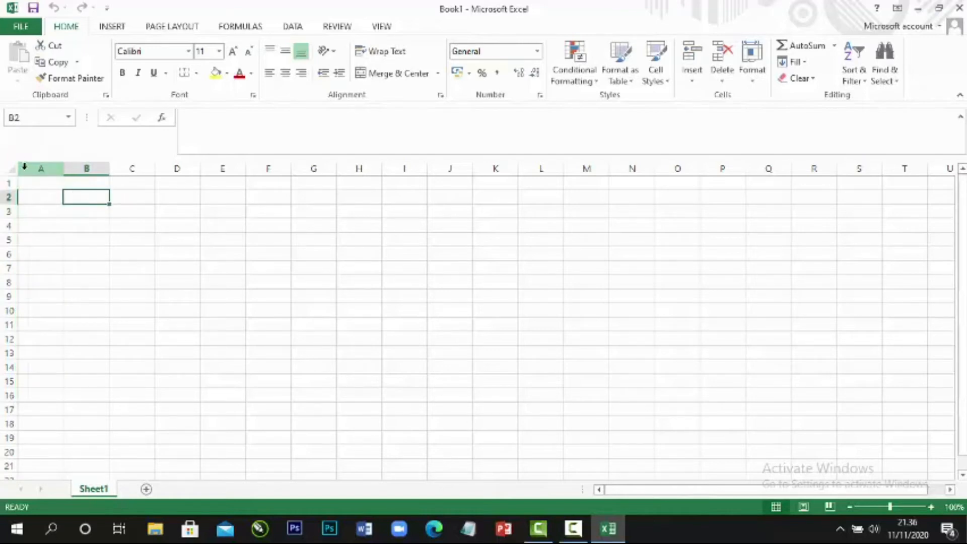
{"action": "left_click", "coordinate": [22, 116]}
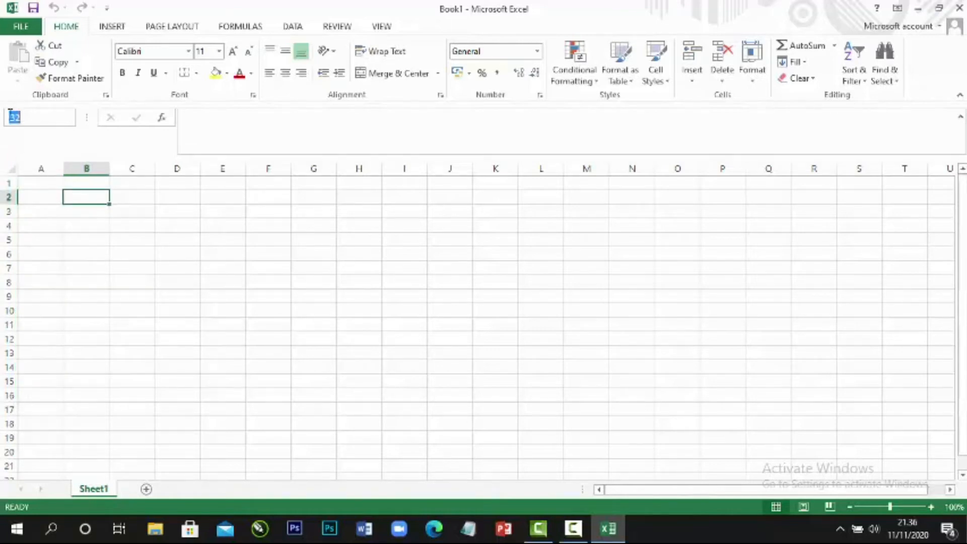
Fill cell B2 with yellow and inspect its address reference
{"action": "left_click", "coordinate": [84, 197]}
{"action": "left_click", "coordinate": [216, 74]}
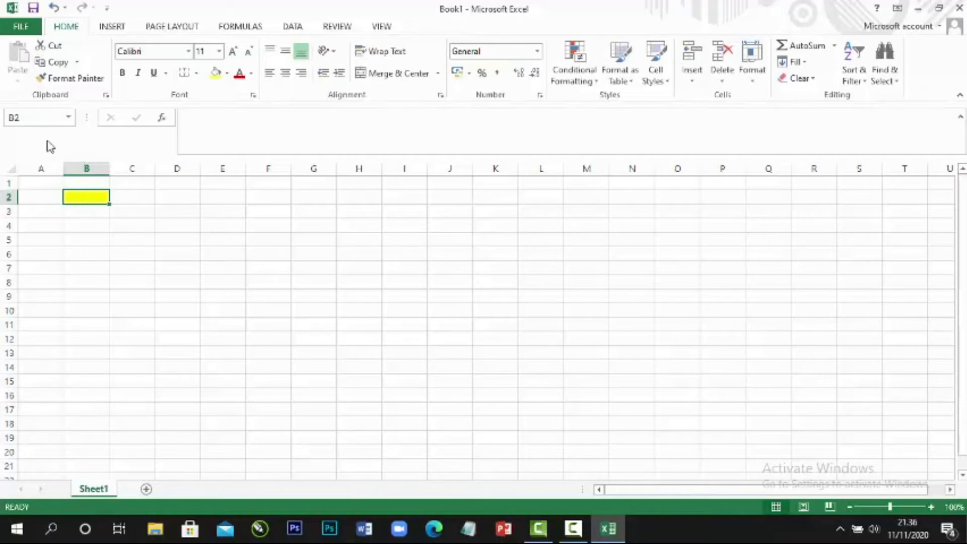
{"action": "left_click", "coordinate": [21, 117]}
{"action": "left_click", "coordinate": [87, 209]}
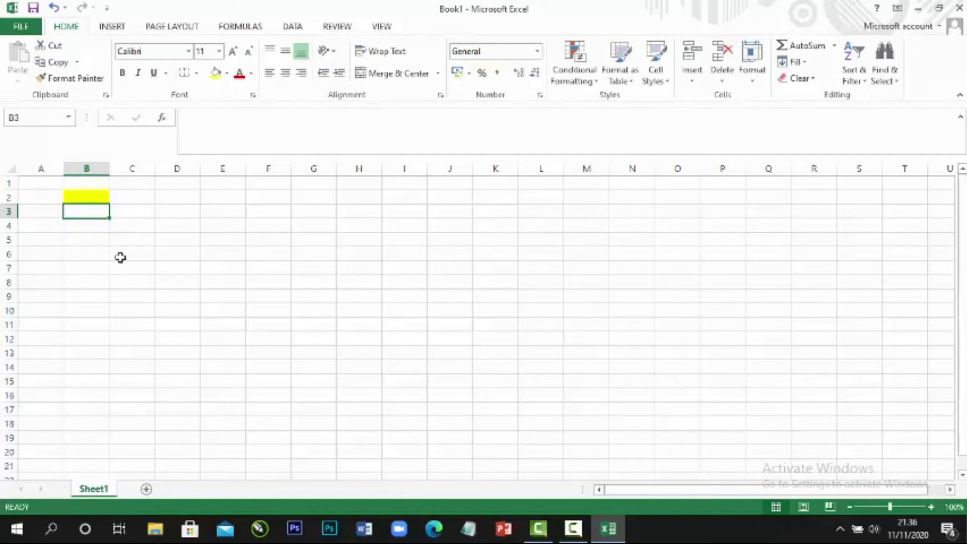
Add two new worksheets, Sheet2 and Sheet3, to the workbook and return to Sheet1
{"action": "left_click", "coordinate": [147, 489]}
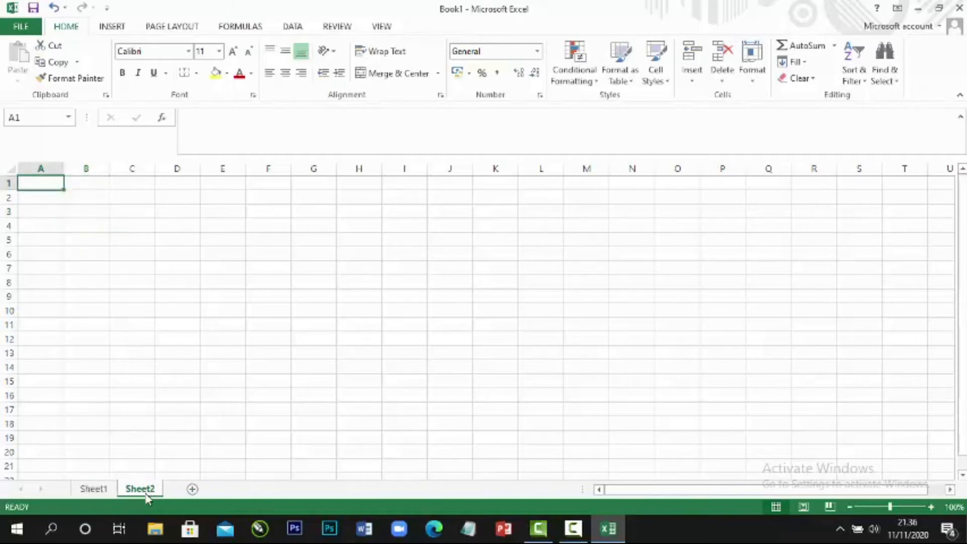
{"action": "left_click", "coordinate": [192, 489]}
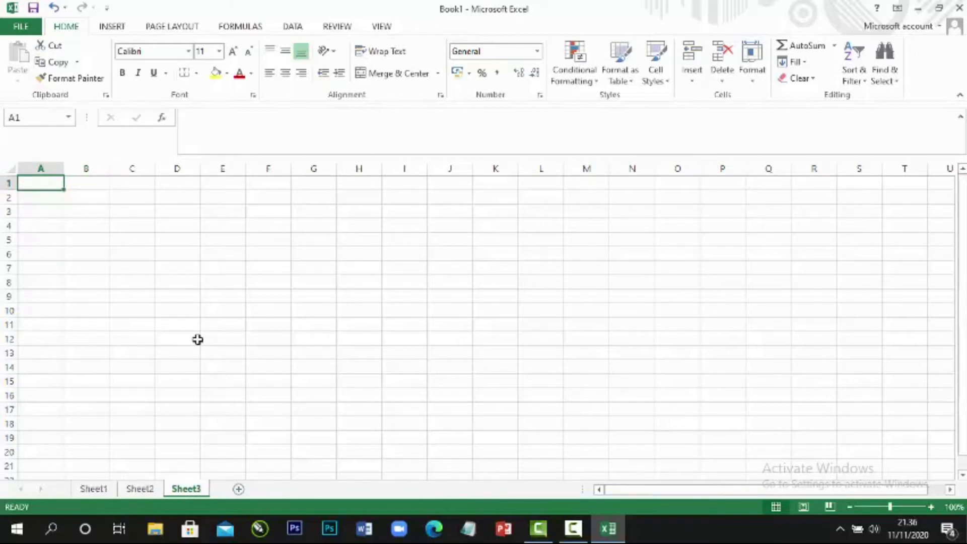
{"action": "left_click", "coordinate": [96, 489]}
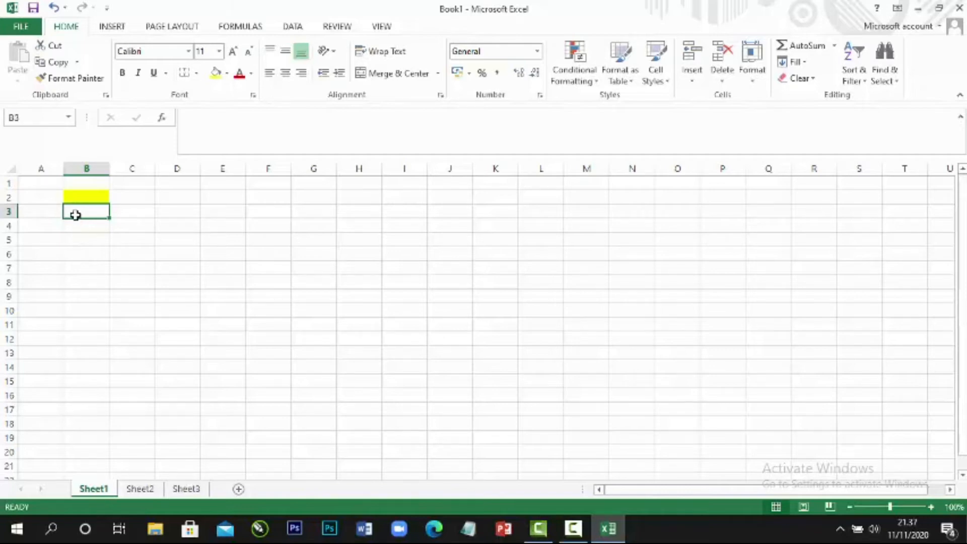
Remove the yellow fill from cell B2 and return to cell A1
{"action": "left_click", "coordinate": [91, 196]}
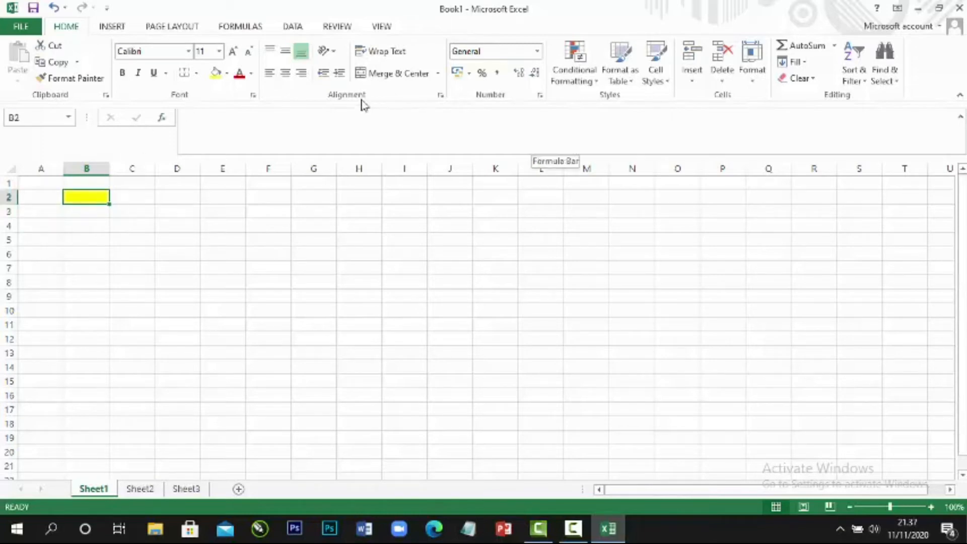
{"action": "left_click", "coordinate": [227, 73]}
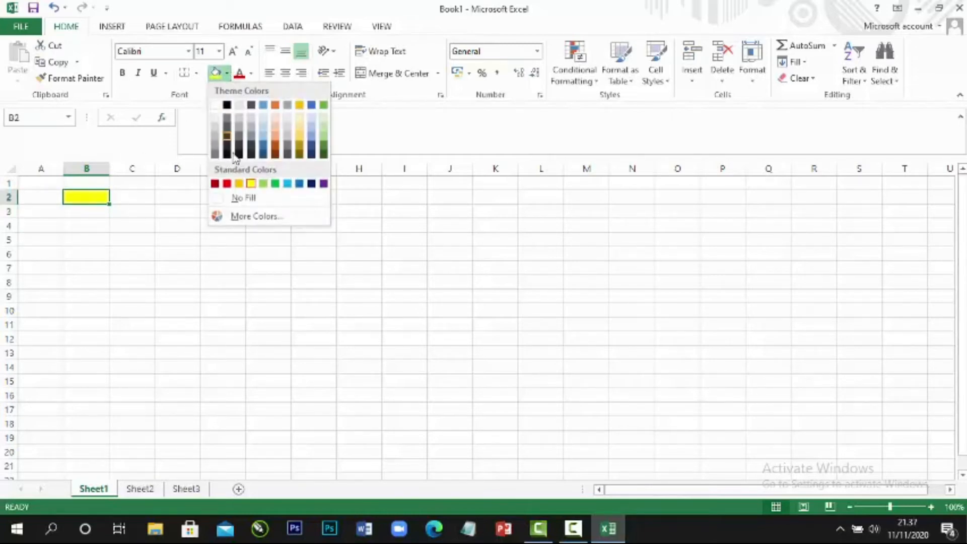
{"action": "left_click", "coordinate": [236, 199]}
{"action": "left_click", "coordinate": [71, 212]}
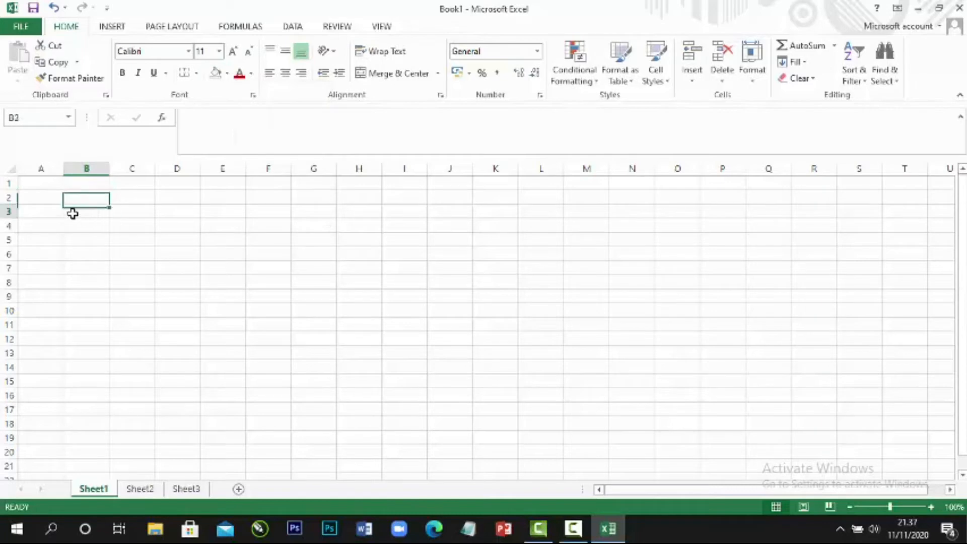
{"action": "left_click", "coordinate": [80, 198]}
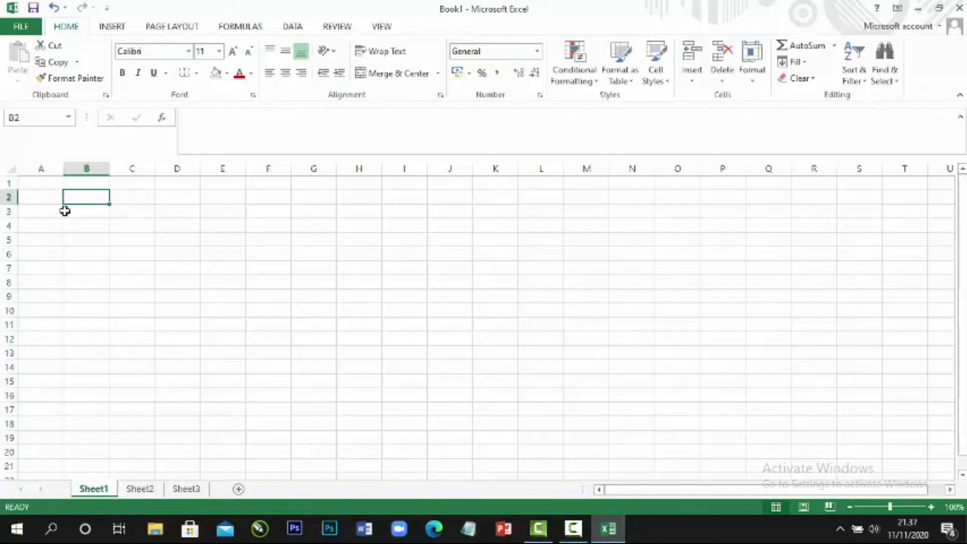
{"action": "key", "text": "ctrl+Home"}
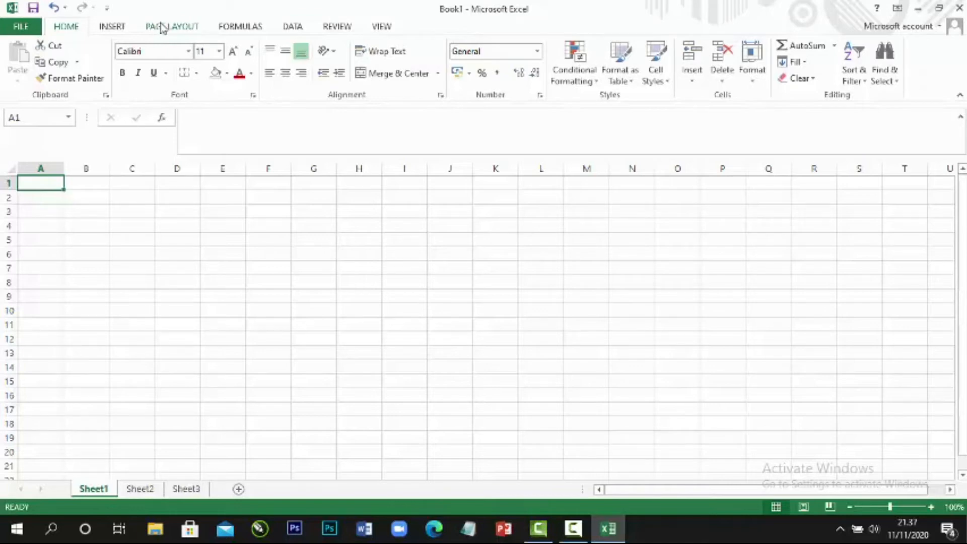
Apply the page setup for Sheet1 with portrait orientation, 100% scaling and A4 210 x 297 mm paper
{"action": "left_click", "coordinate": [188, 28]}
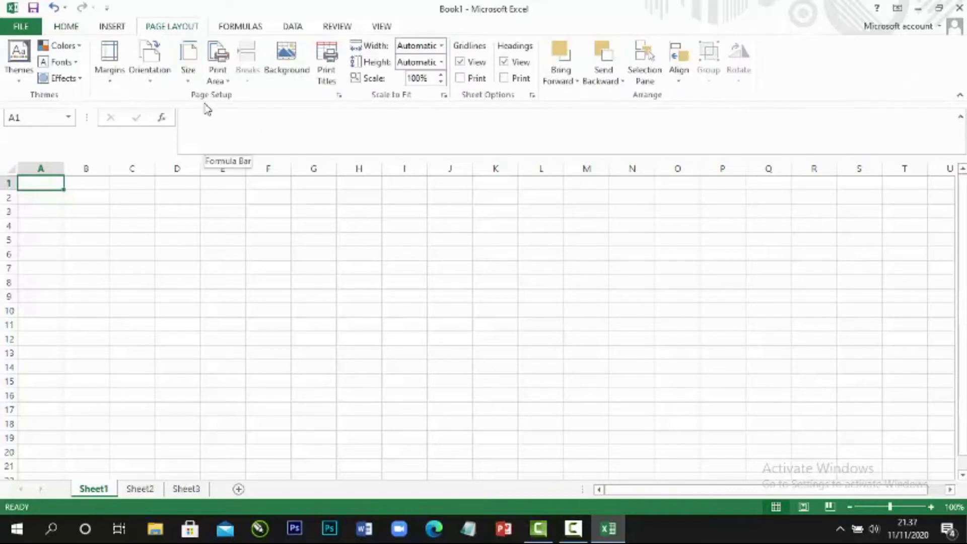
{"action": "left_click", "coordinate": [339, 96]}
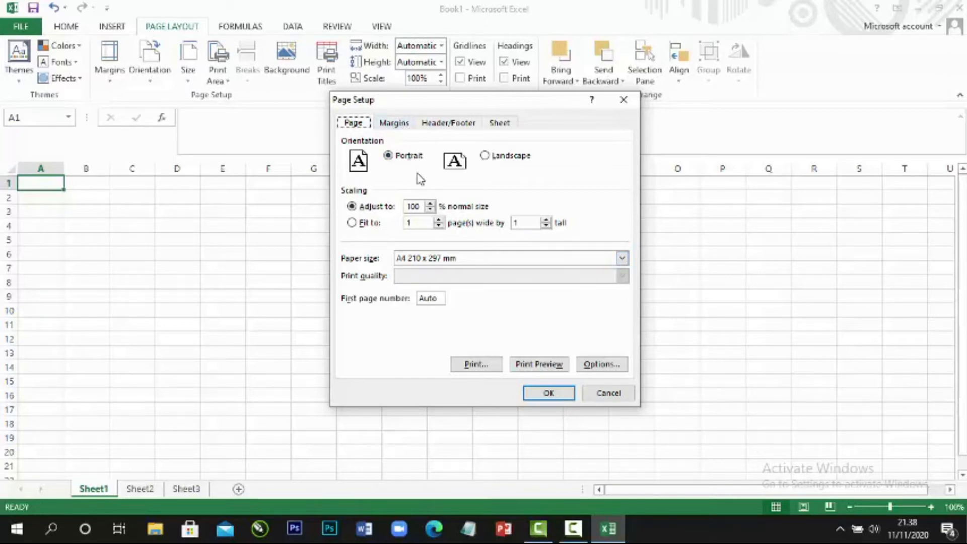
{"action": "left_click", "coordinate": [550, 395]}
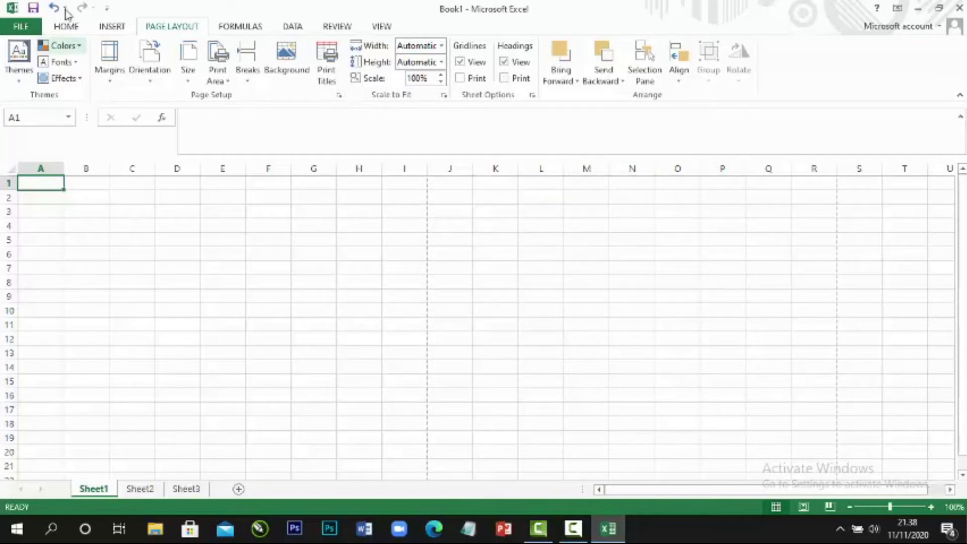
Enter the title "DAFTAR NILAI SISWA MTS MIHADUNAL ULA" in cell A1
{"action": "left_click", "coordinate": [67, 29]}
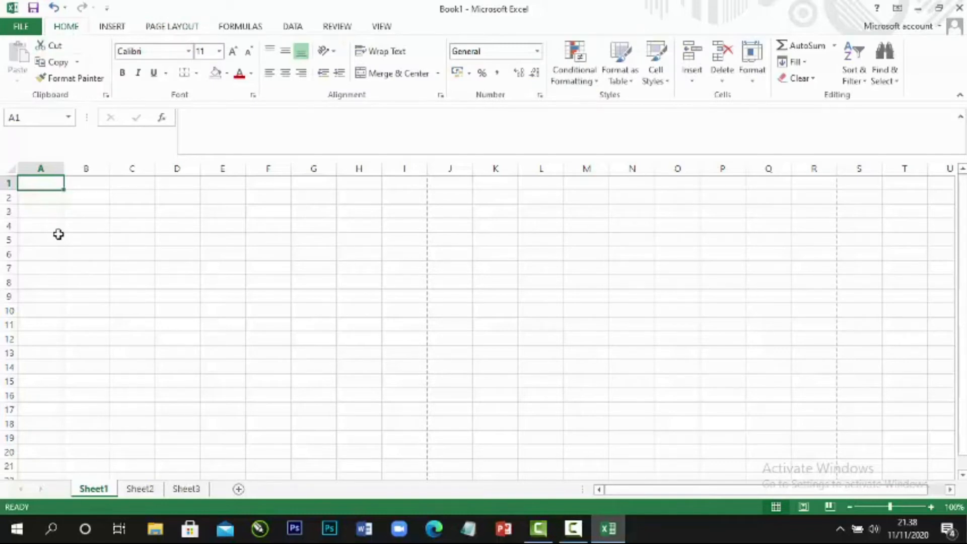
{"action": "type", "text": "DAFTA"}
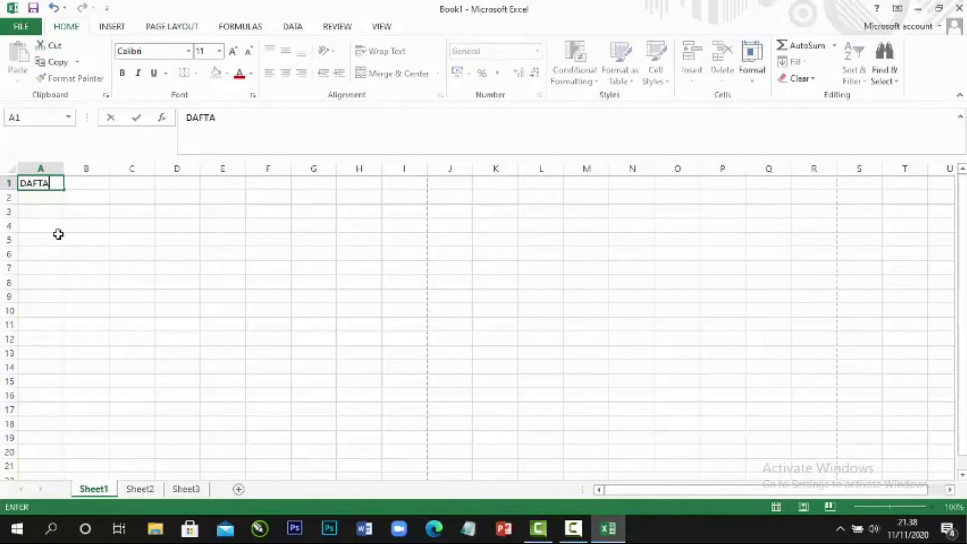
{"action": "type", "text": "R NILAI SIS"}
{"action": "key", "text": "Return"}
{"action": "key", "text": "Up"}
{"action": "key", "text": "F2"}
{"action": "type", "text": "WA MTS"}
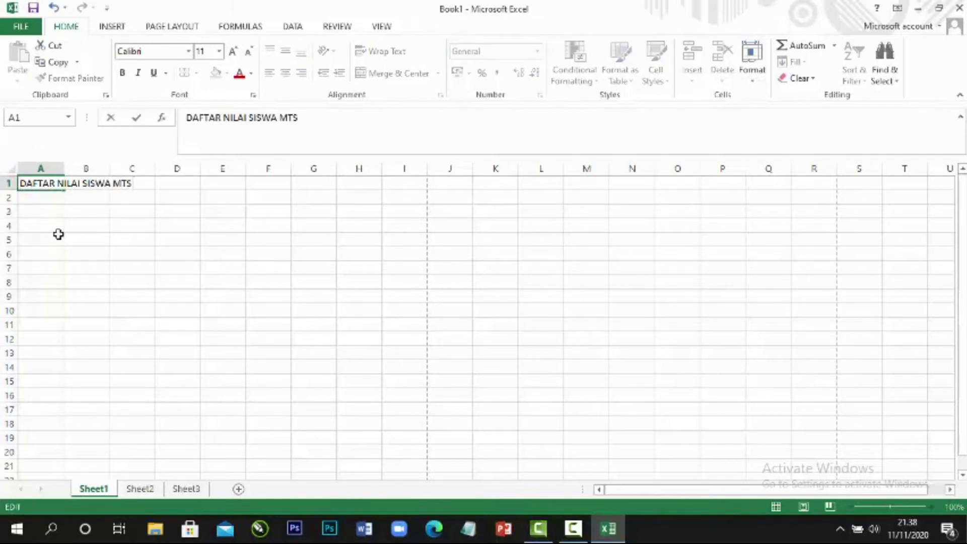
{"action": "type", "text": " MIHADUNAL ULA"}
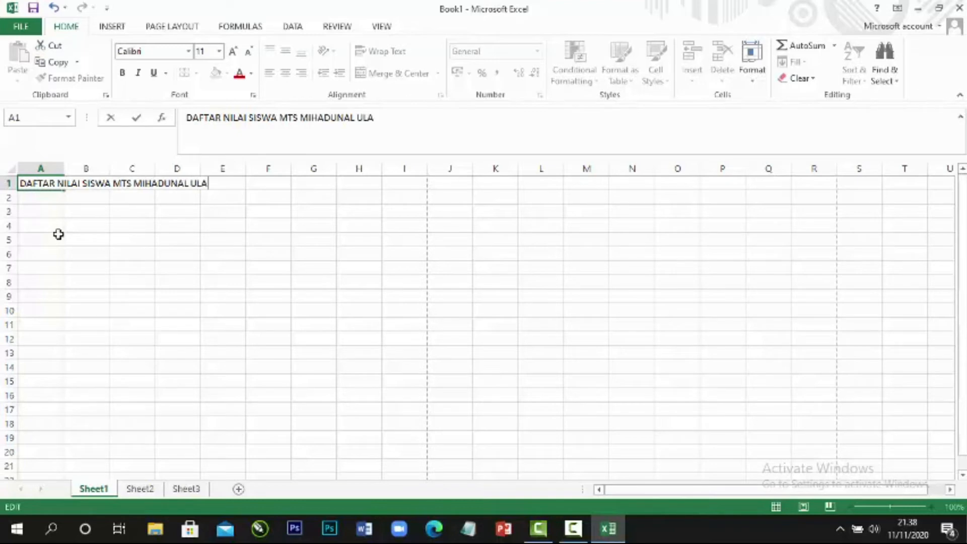
{"action": "key", "text": "ctrl+Return"}
{"action": "key", "text": "Return"}
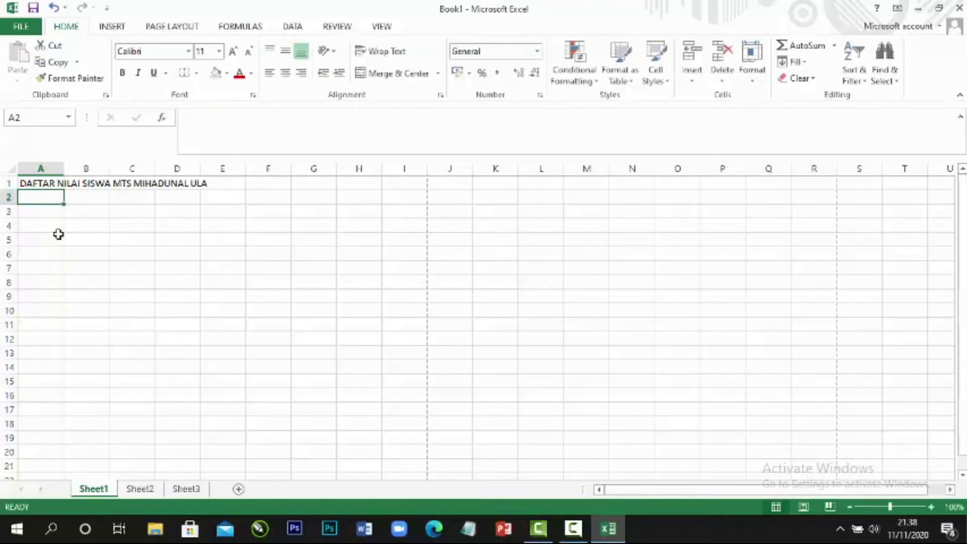
Change the title in cell A1 to "DAFTAR NILAI" and enter "SISWA/SISWI KELAS VIII MTS MIHADUNAL ULA" in cell A2
{"action": "key", "text": "Up"}
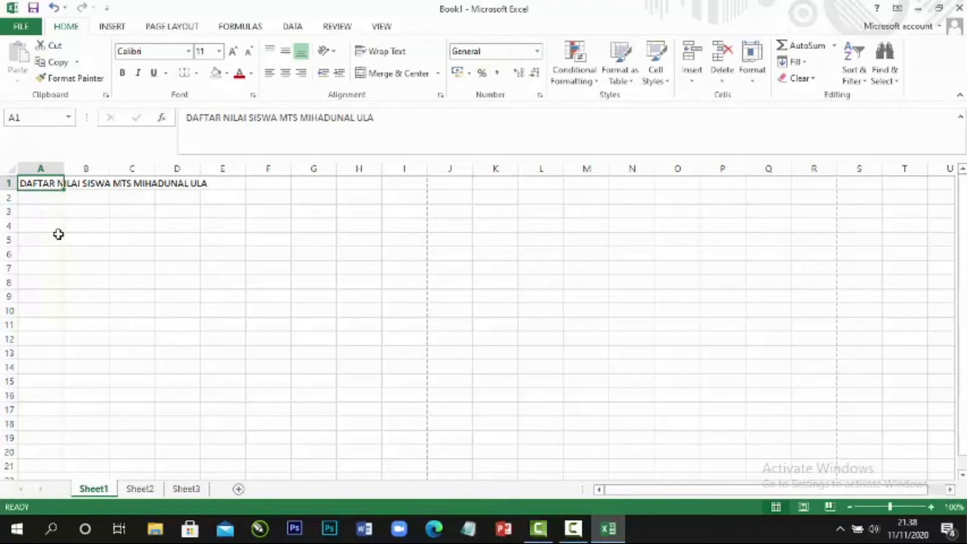
{"action": "key", "text": "F2"}
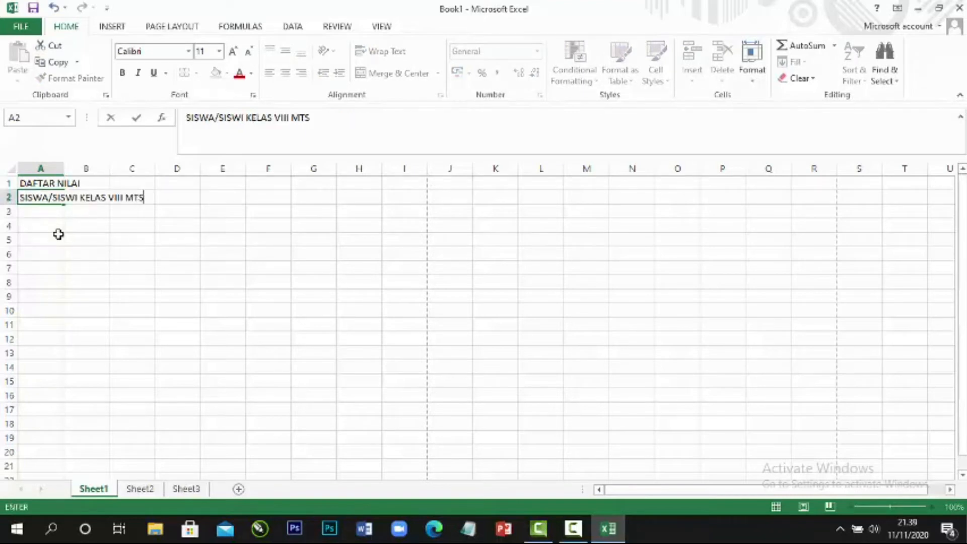
{"action": "type", "text": "MIHADNAL"}
{"action": "key", "text": "BackSpace"}
{"action": "key", "text": "BackSpace"}
{"action": "key", "text": "BackSpace"}
{"action": "type", "text": "UNAL ULA"}
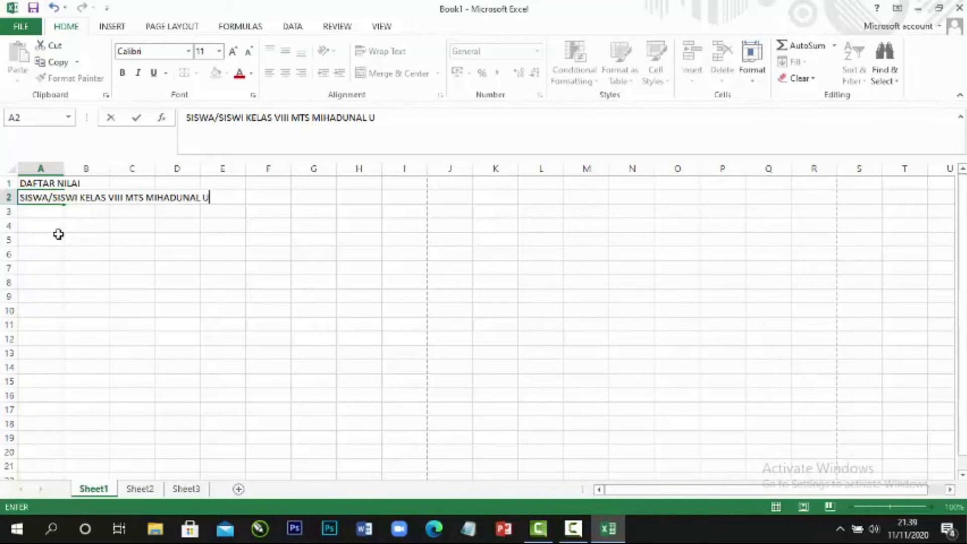
{"action": "key", "text": "Return"}
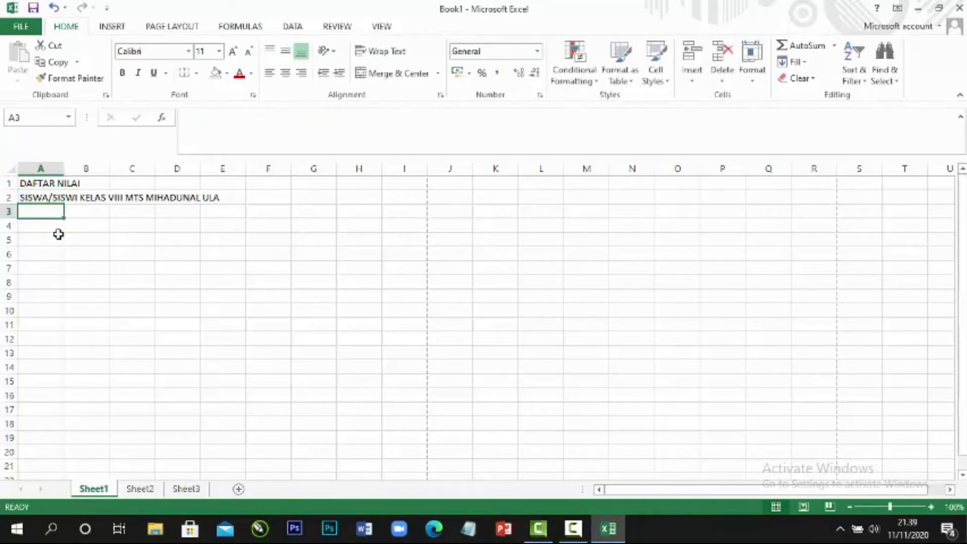
Align the two title lines horizontally over A1:I2 with Center Across Selection
{"action": "left_click", "coordinate": [28, 182]}
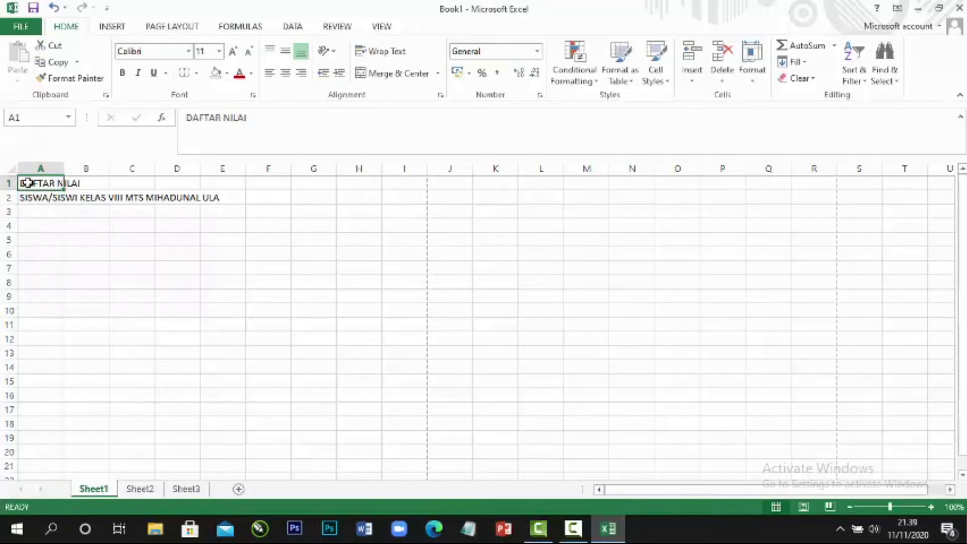
{"action": "left_click_drag", "start_coordinate": [28, 183], "coordinate": [28, 202]}
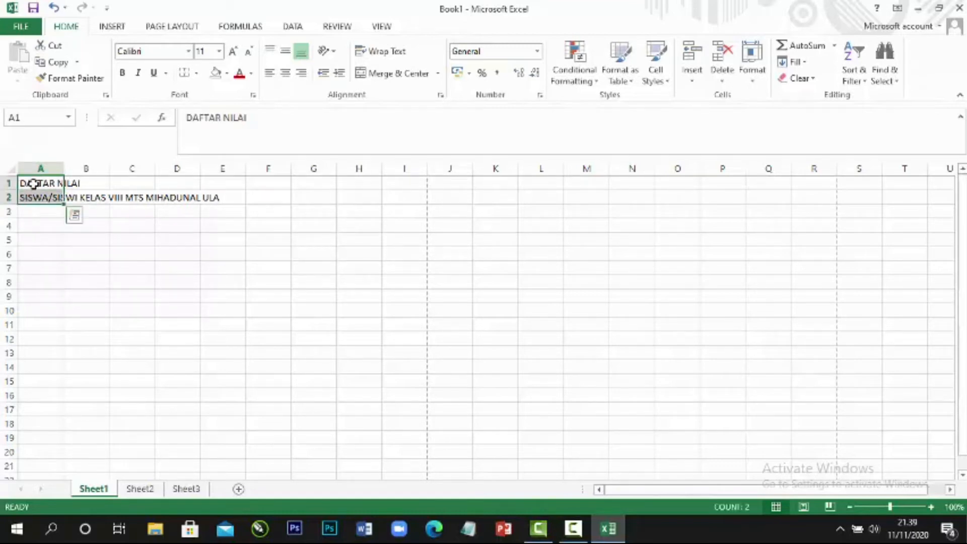
{"action": "left_click", "coordinate": [36, 181]}
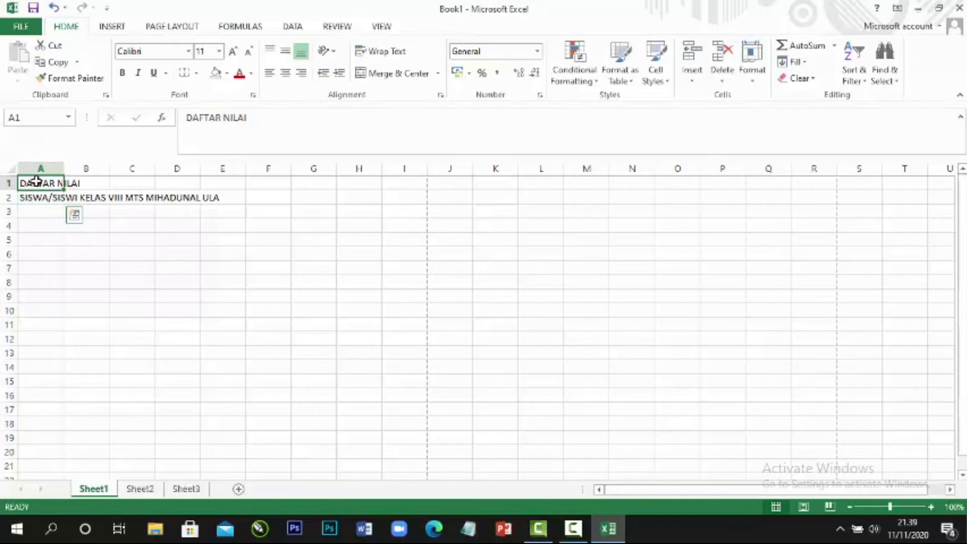
{"action": "left_click_drag", "start_coordinate": [37, 181], "coordinate": [391, 190]}
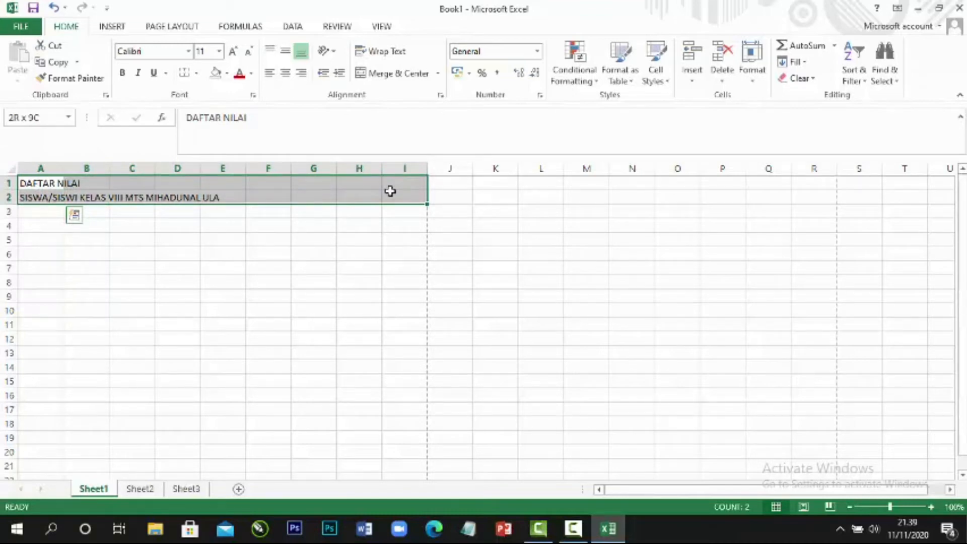
{"action": "left_click_drag", "start_coordinate": [391, 191], "coordinate": [391, 191]}
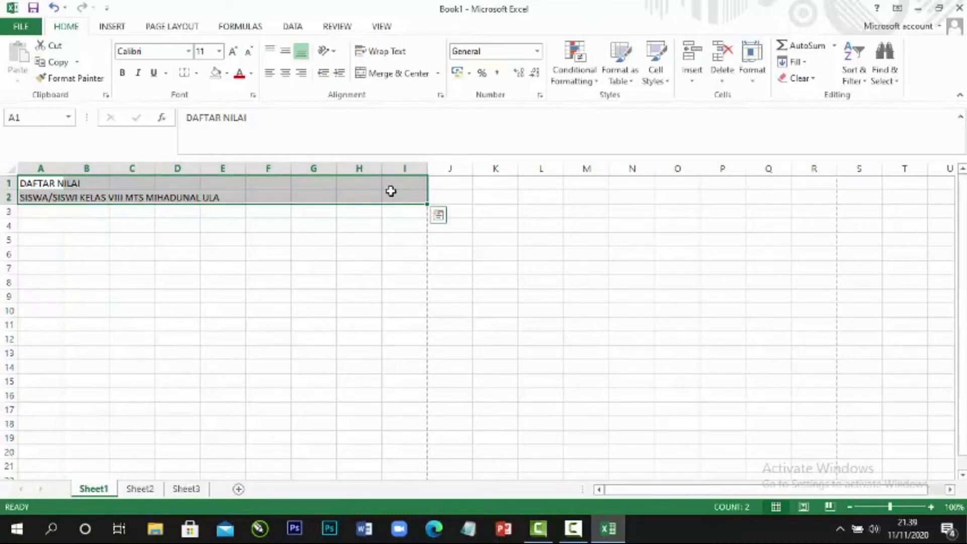
{"action": "left_click", "coordinate": [441, 97]}
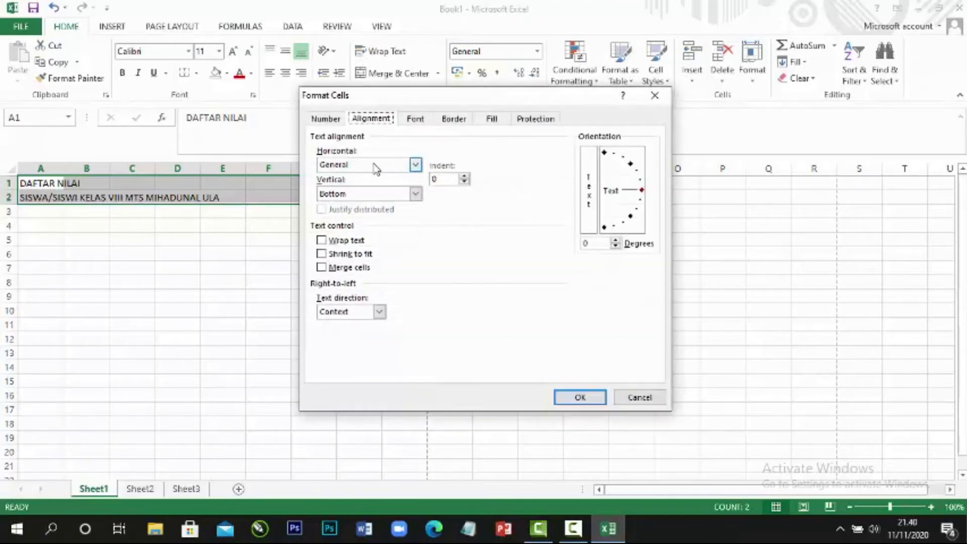
{"action": "left_click", "coordinate": [416, 165]}
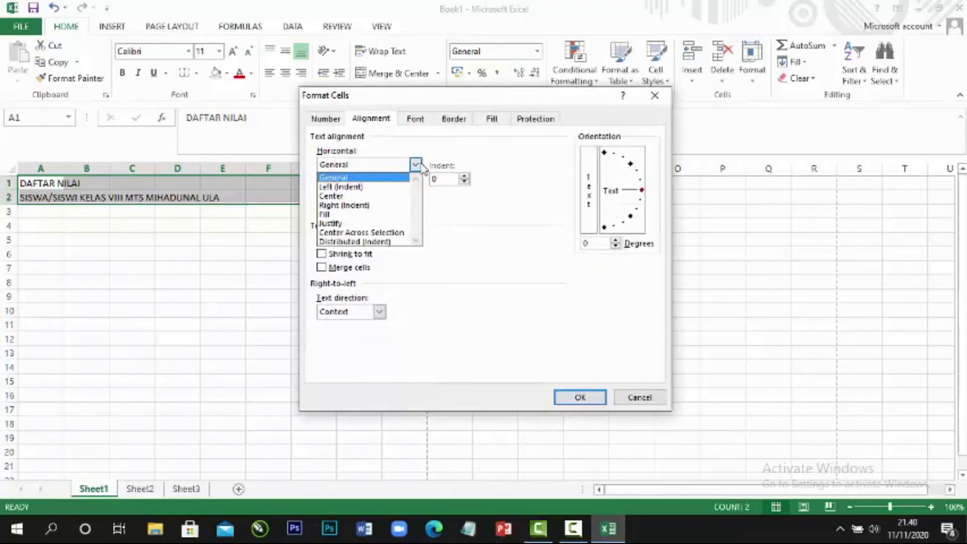
{"action": "left_click", "coordinate": [385, 233]}
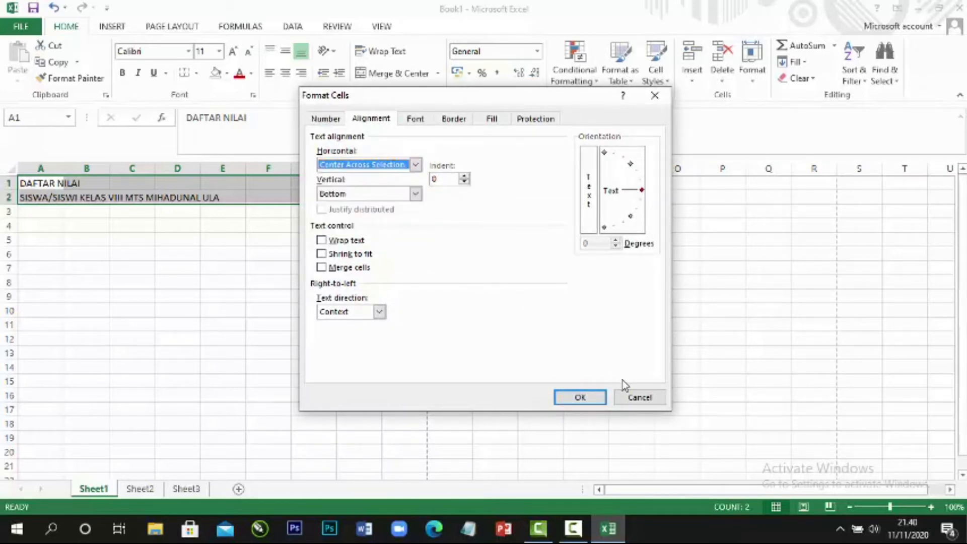
{"action": "left_click", "coordinate": [579, 397]}
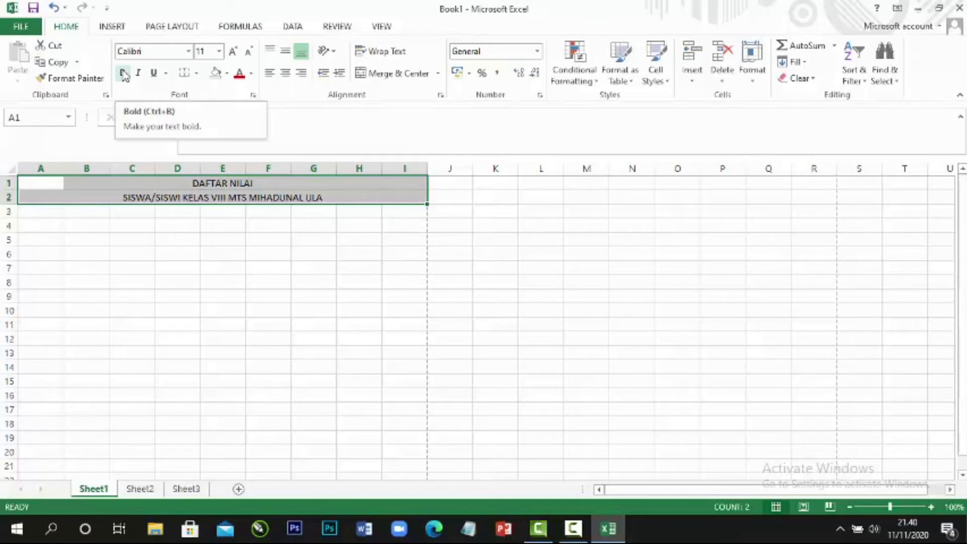
Format the two title lines in bold Adobe Fan Heiti Std B at size 14
{"action": "left_click", "coordinate": [123, 74]}
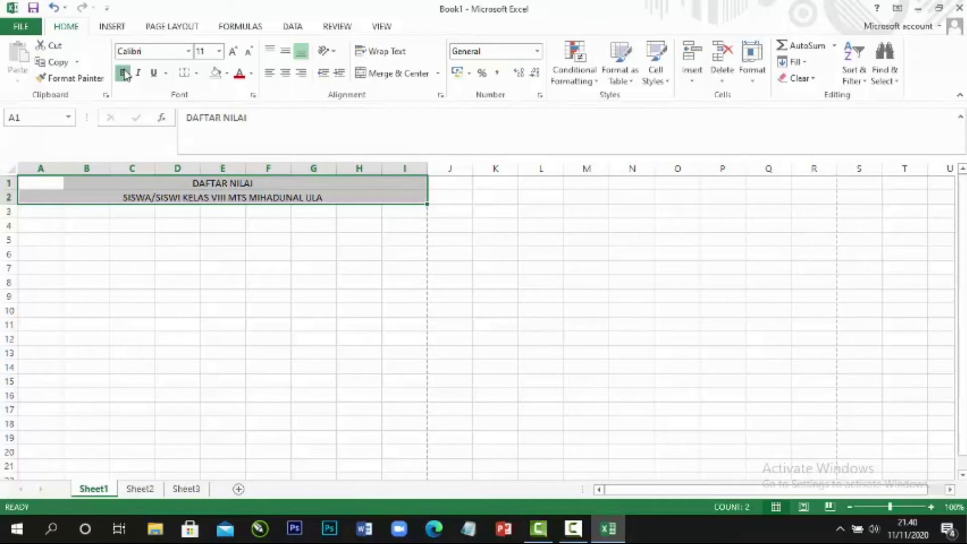
{"action": "left_click", "coordinate": [189, 52]}
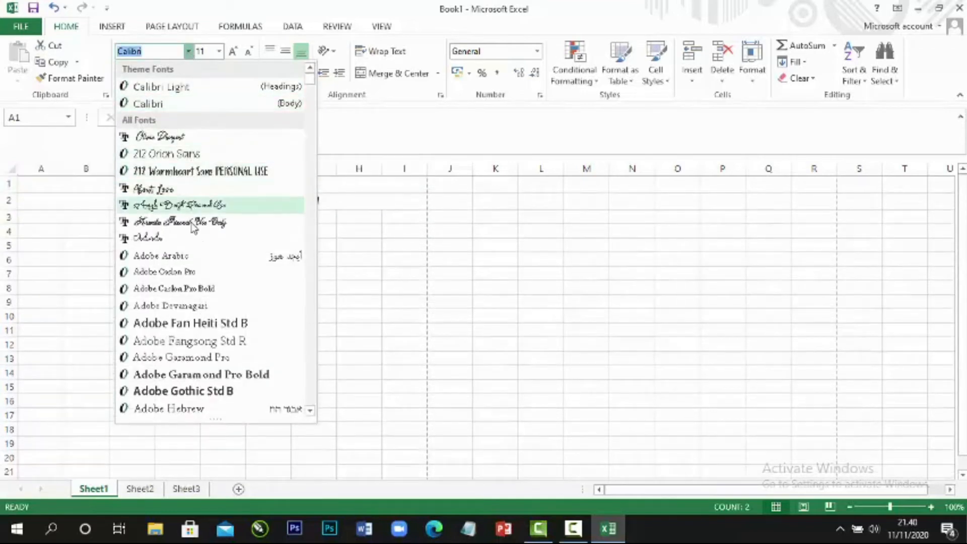
{"action": "left_click", "coordinate": [220, 325]}
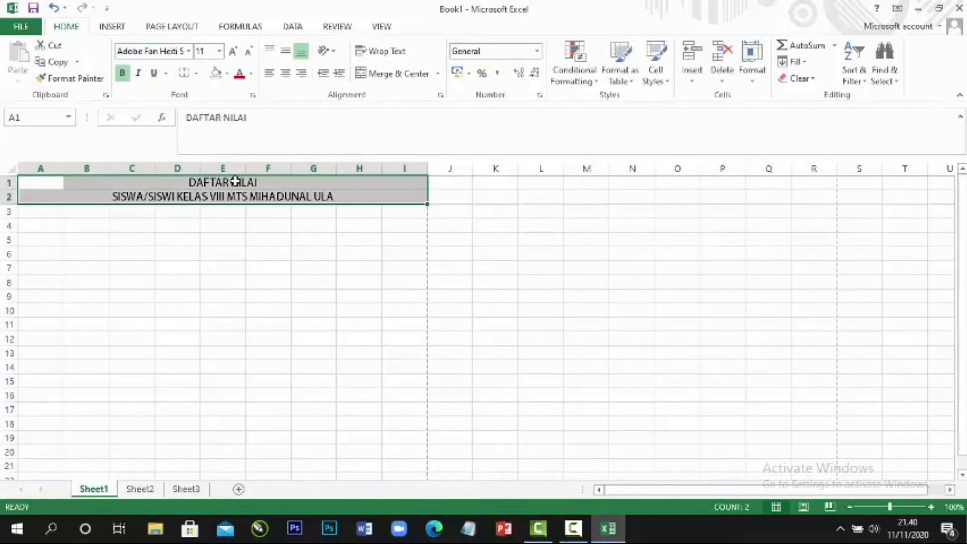
{"action": "left_click", "coordinate": [234, 52]}
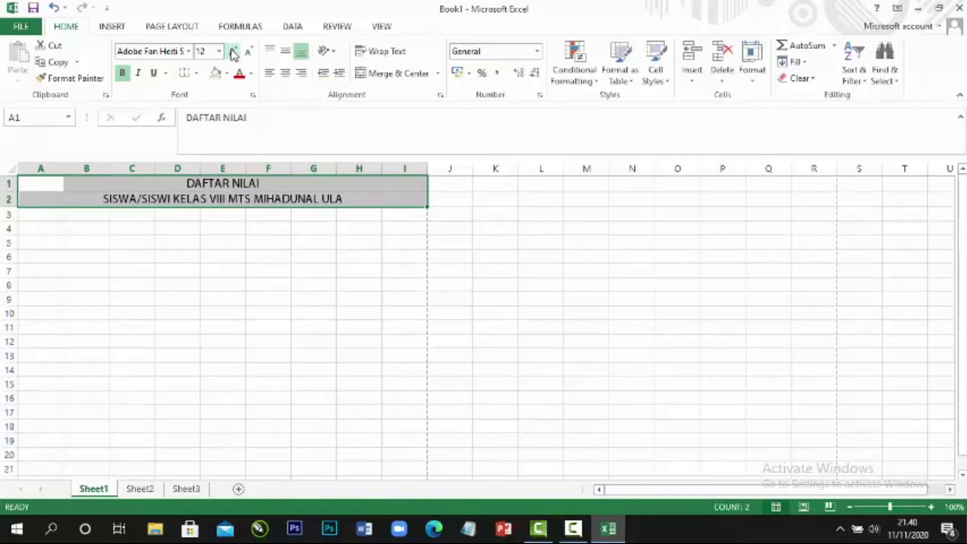
{"action": "left_click", "coordinate": [233, 53]}
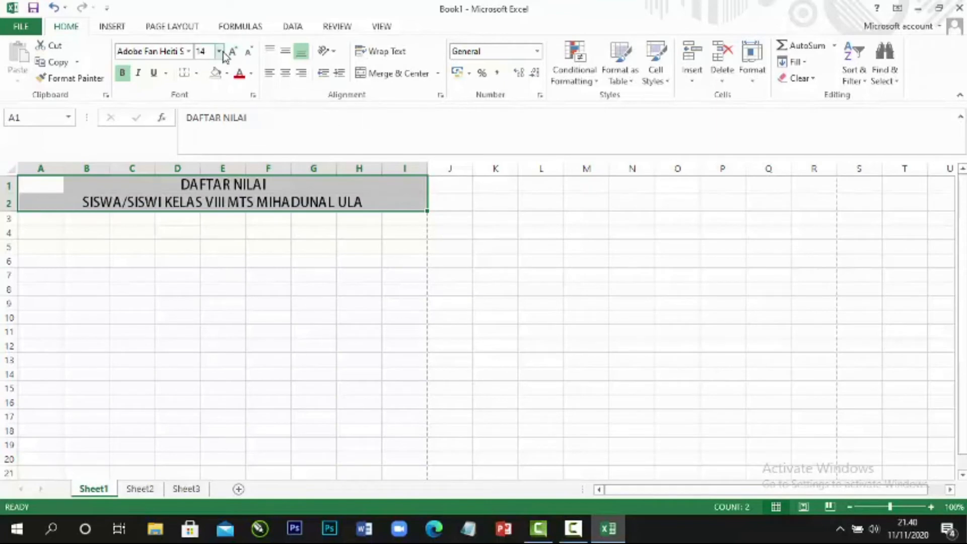
{"action": "left_click", "coordinate": [219, 51]}
{"action": "left_click", "coordinate": [205, 136]}
Enter the table headings "NO", "NAMA SISWA" and "DAFTAR NILAI" in cells A4, B4 and C4
{"action": "left_click", "coordinate": [50, 231]}
{"action": "left_click", "coordinate": [50, 231]}
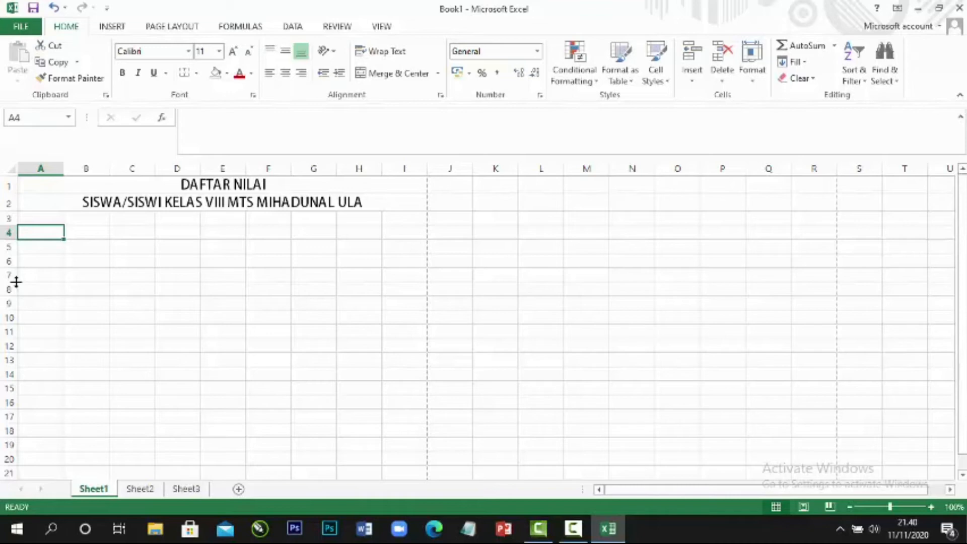
{"action": "type", "text": "NO"}
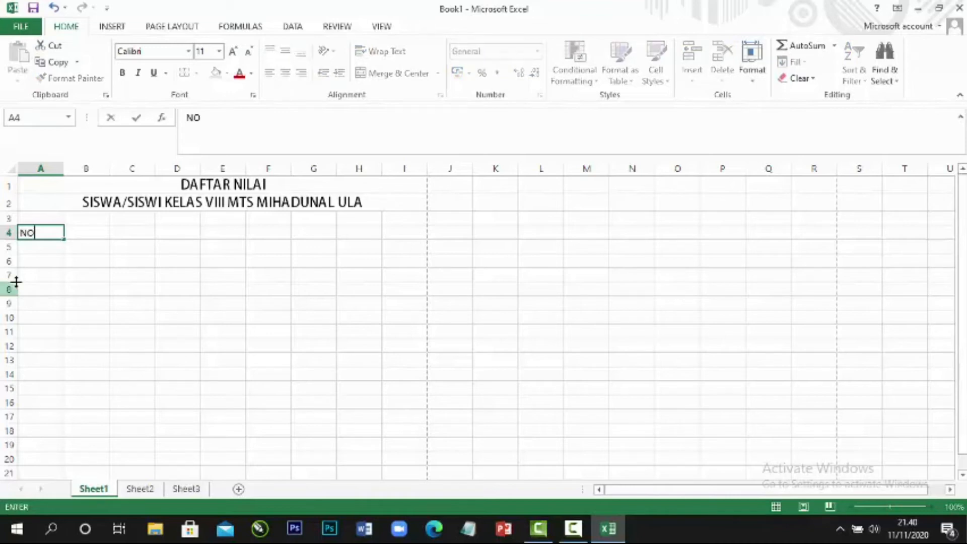
{"action": "key", "text": "Tab"}
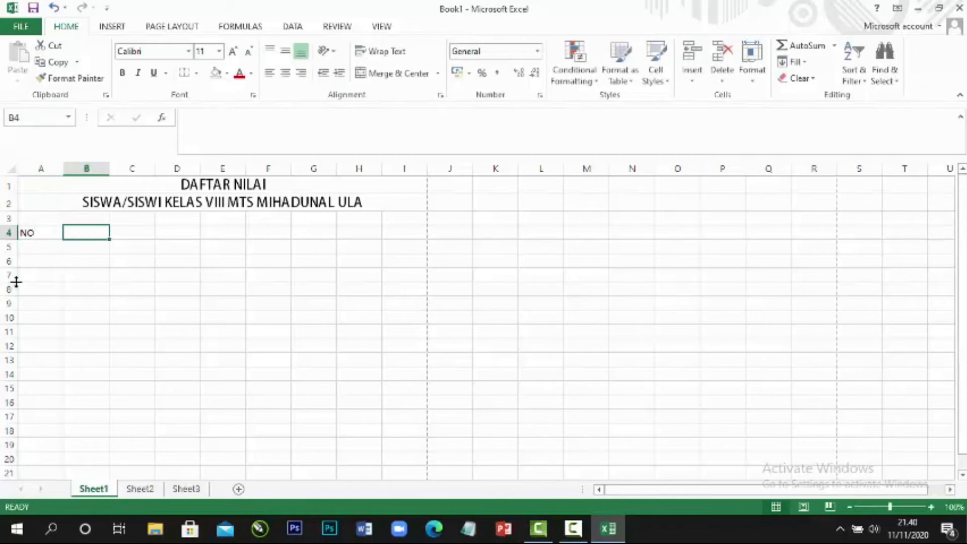
{"action": "type", "text": "NAMA SISWA"}
{"action": "key", "text": "Return"}
{"action": "key", "text": "Tab"}
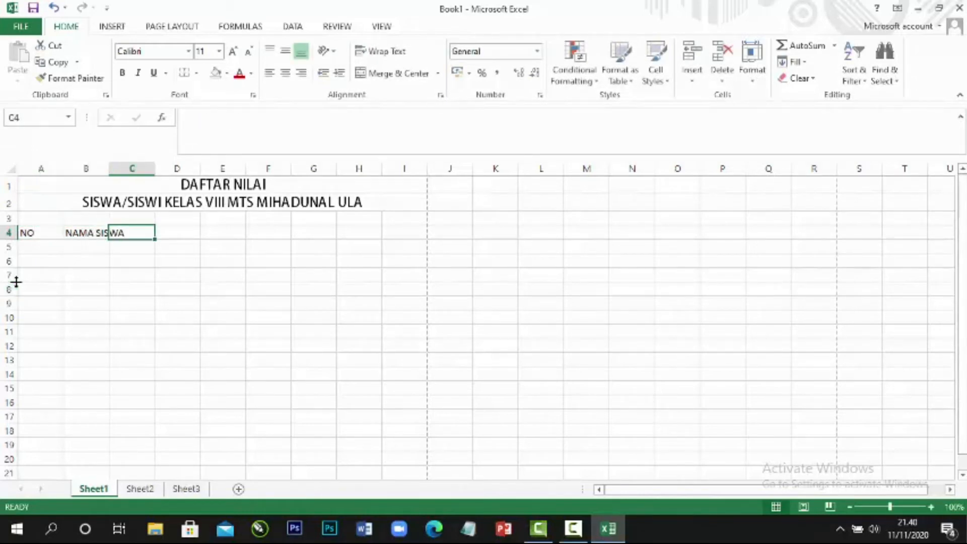
{"action": "type", "text": "DAFTAR NIA"}
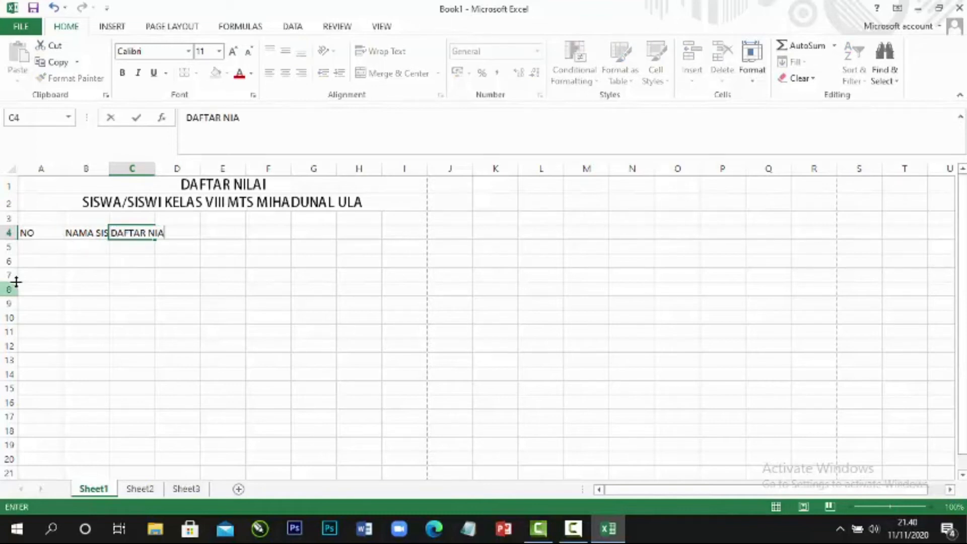
{"action": "key", "text": "BackSpace"}
{"action": "type", "text": "I"}
{"action": "key", "text": "Return"}
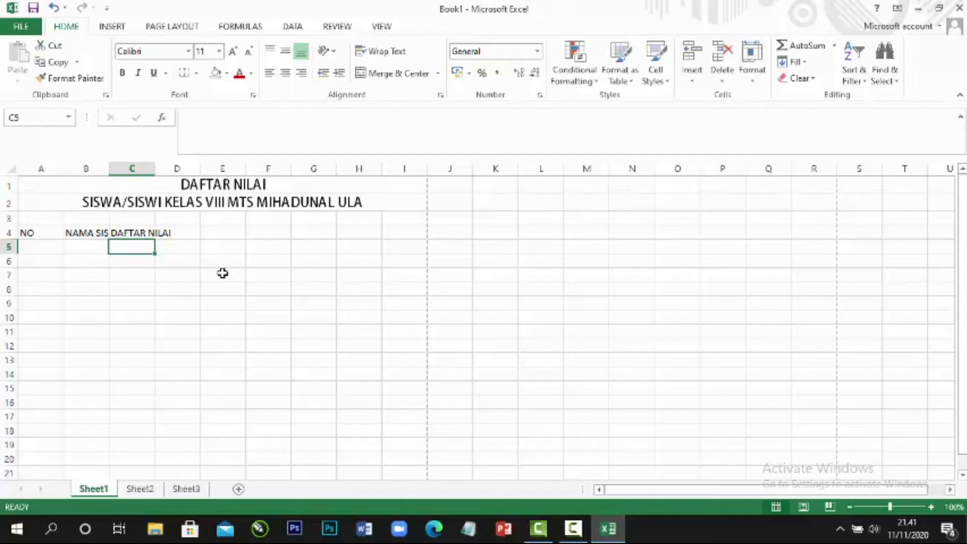
Enter the subject headings IPA, IPS, BAHASA INDONESIA, MATEMATIKA and BAHASA INGGRIS in cells C5 to G5
{"action": "type", "text": "IPA"}
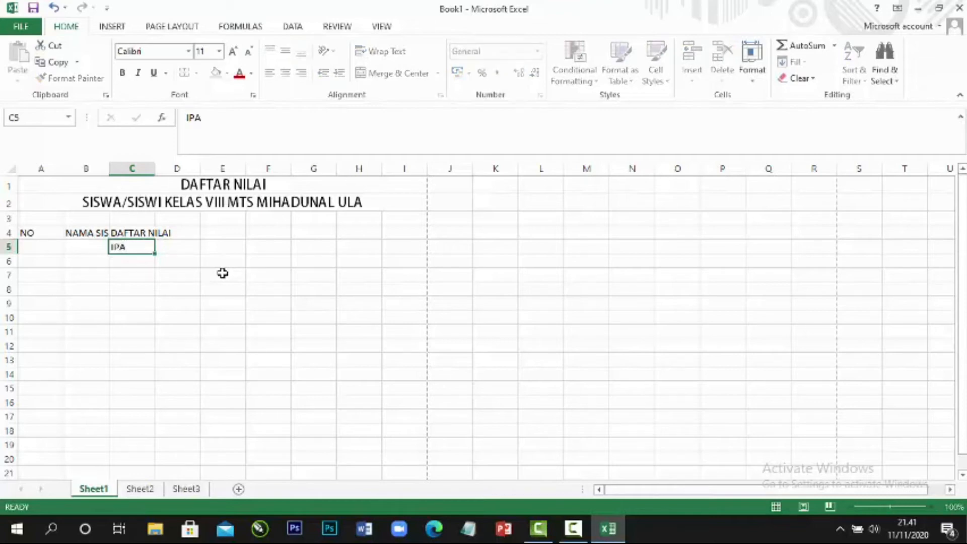
{"action": "key", "text": "Tab"}
{"action": "type", "text": "IPS"}
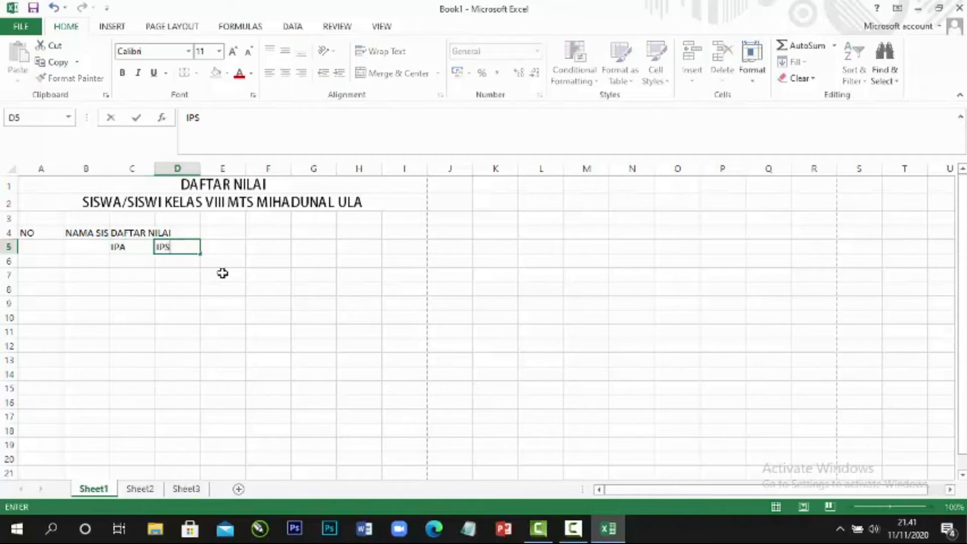
{"action": "key", "text": "Tab"}
{"action": "type", "text": "BAHASA INDONESIA"}
{"action": "key", "text": "Tab"}
{"action": "type", "text": "MATEMATIKA"}
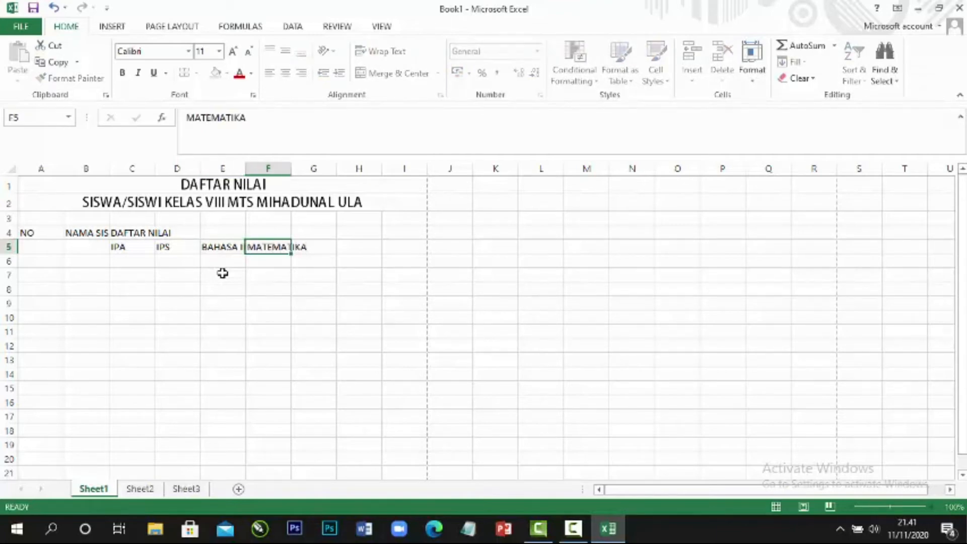
{"action": "key", "text": "Return"}
{"action": "key", "text": "Up"}
{"action": "key", "text": "Right"}
{"action": "type", "text": "BAHA"}
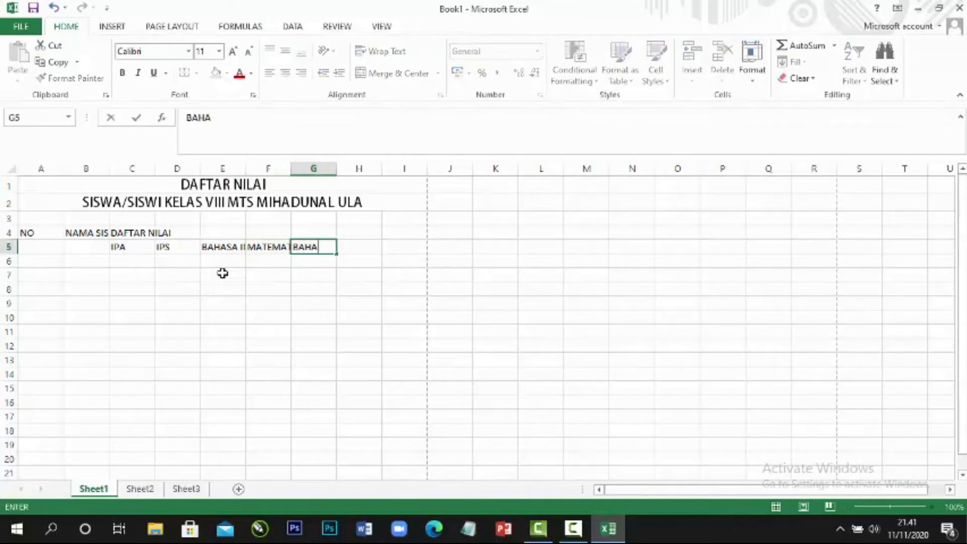
{"action": "type", "text": "SA INGGRIS"}
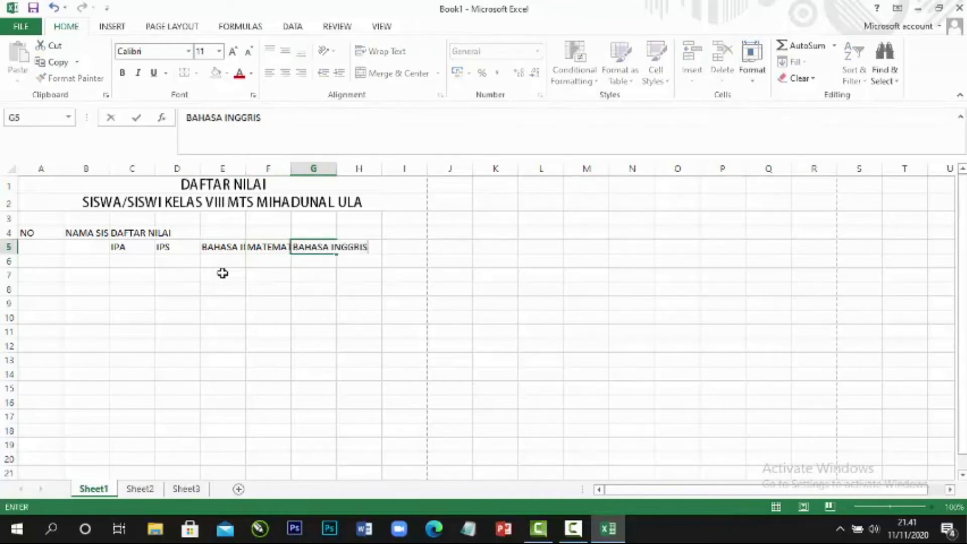
{"action": "key", "text": "Return"}
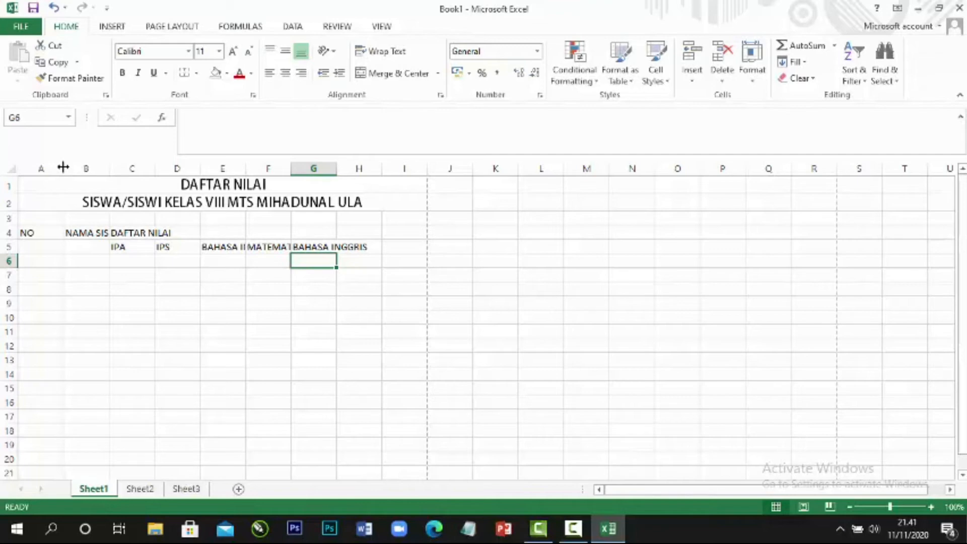
Narrow column A to a width of about 4.43 and merge A4:A5, centering the NO heading horizontally and vertically
{"action": "left_click_drag", "start_coordinate": [63, 167], "coordinate": [43, 187]}
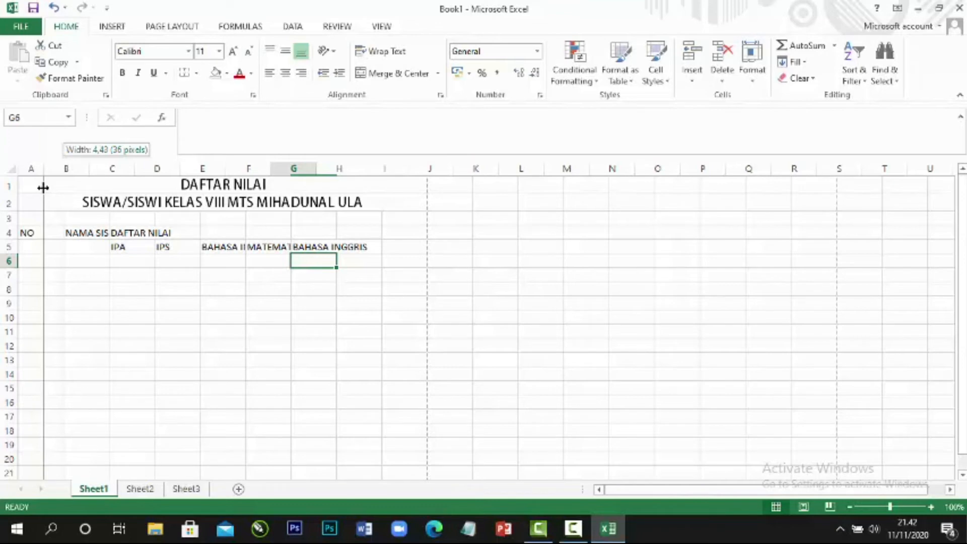
{"action": "left_click_drag", "start_coordinate": [42, 188], "coordinate": [43, 187]}
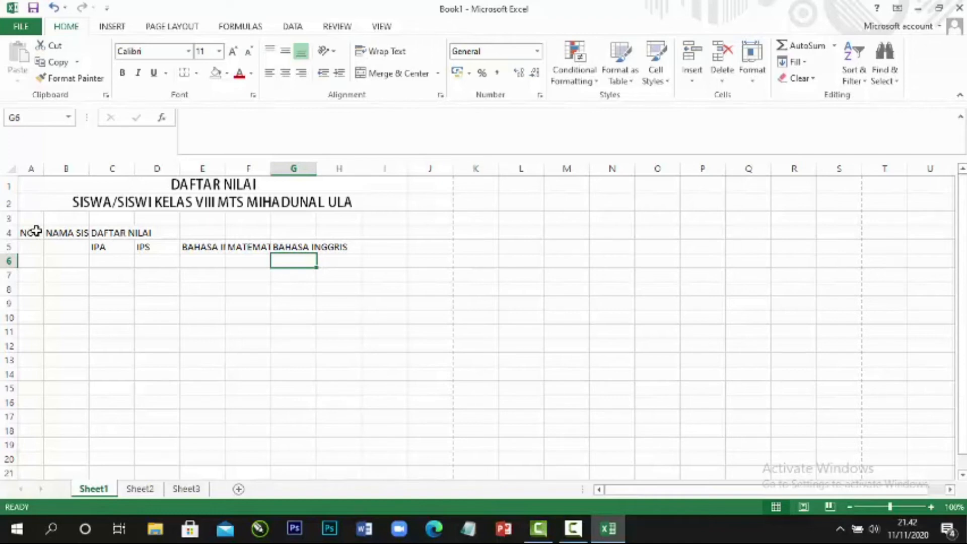
{"action": "left_click_drag", "start_coordinate": [36, 231], "coordinate": [35, 246]}
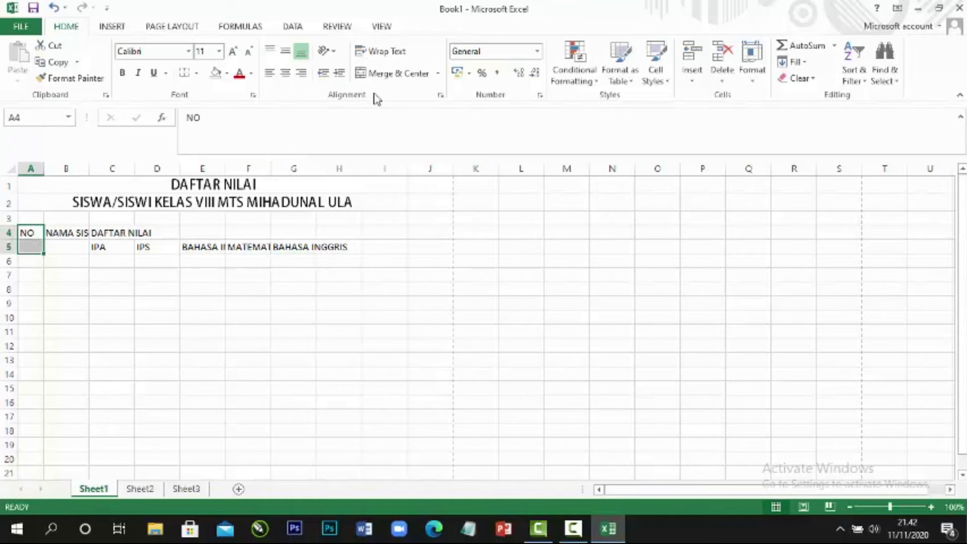
{"action": "left_click", "coordinate": [408, 79]}
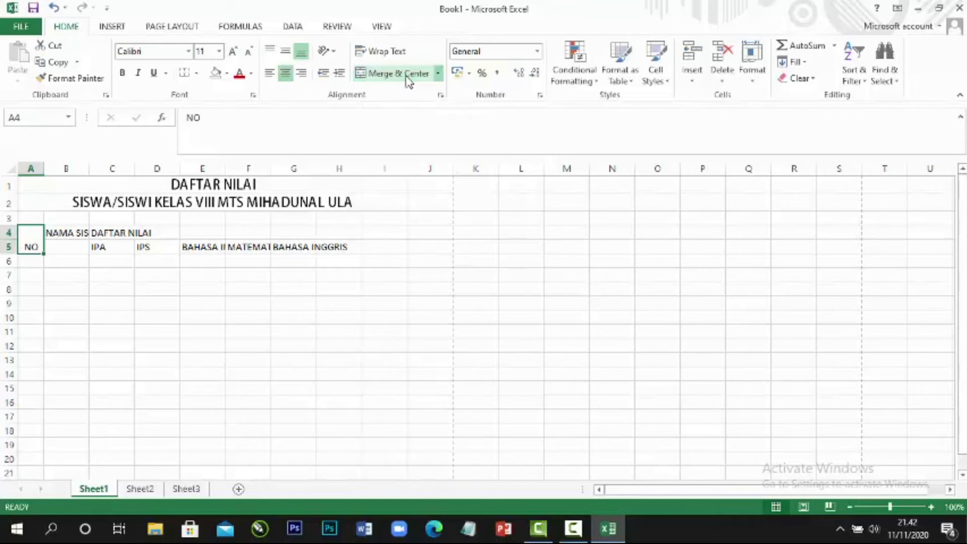
{"action": "left_click", "coordinate": [285, 51]}
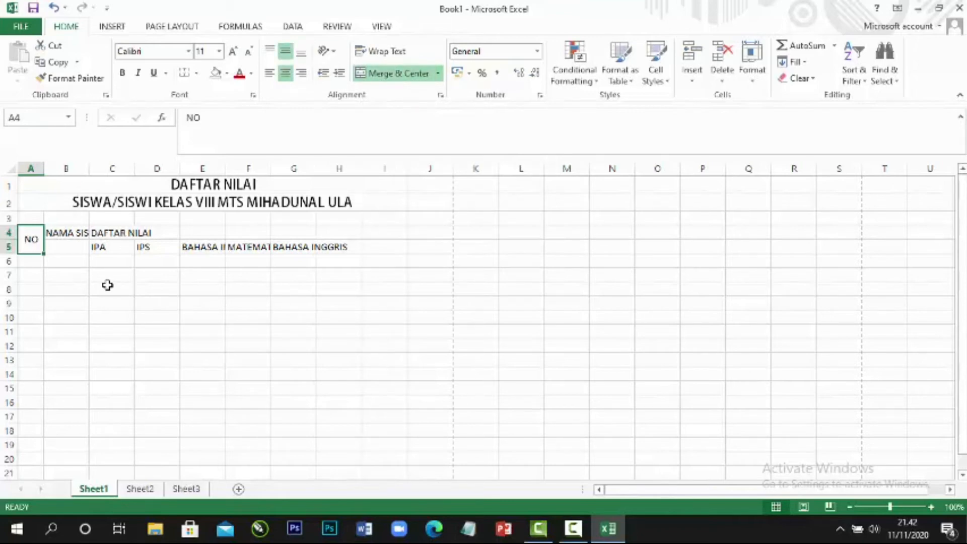
Merge B4:B5, center the NAMA SISWA heading horizontally and vertically, and widen column B to fit it with room to spare
{"action": "left_click_drag", "start_coordinate": [71, 233], "coordinate": [71, 241]}
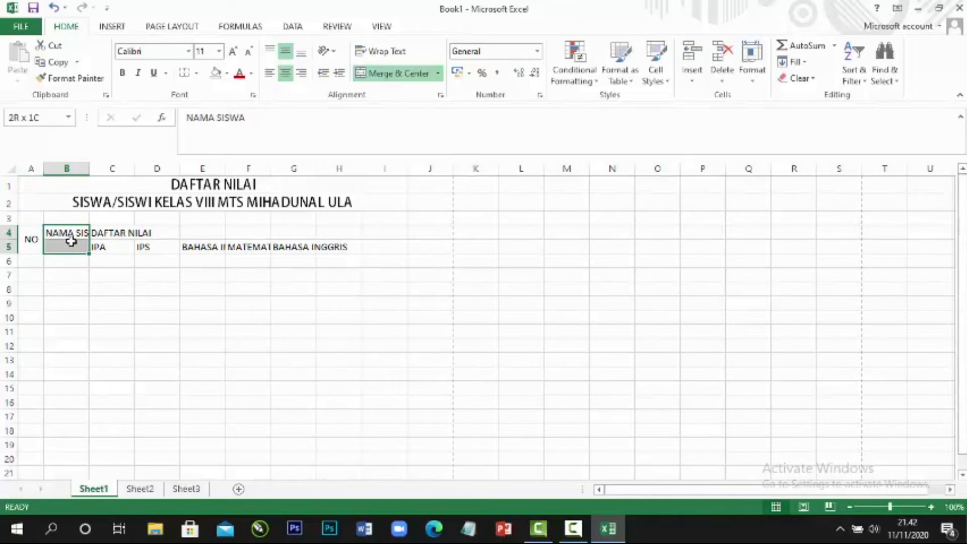
{"action": "left_click", "coordinate": [391, 73]}
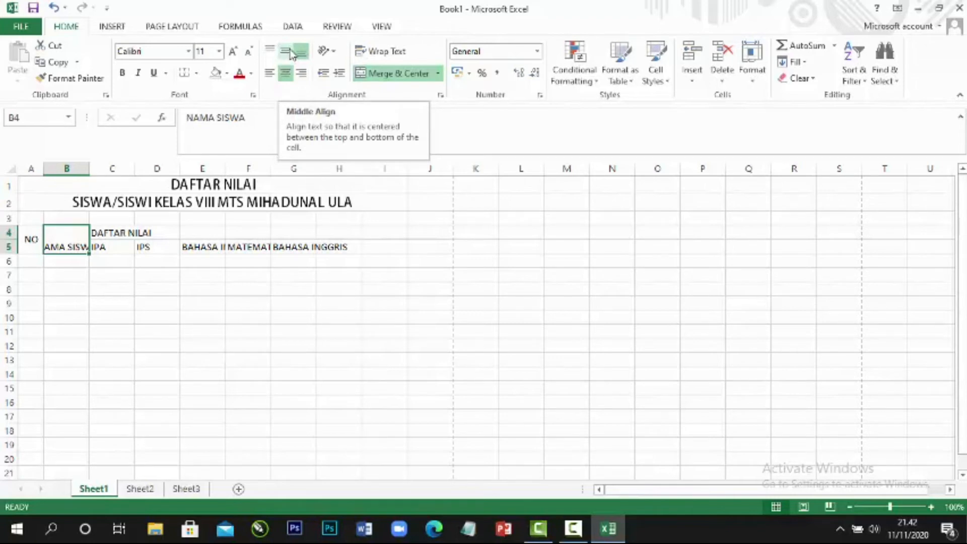
{"action": "left_click", "coordinate": [291, 53]}
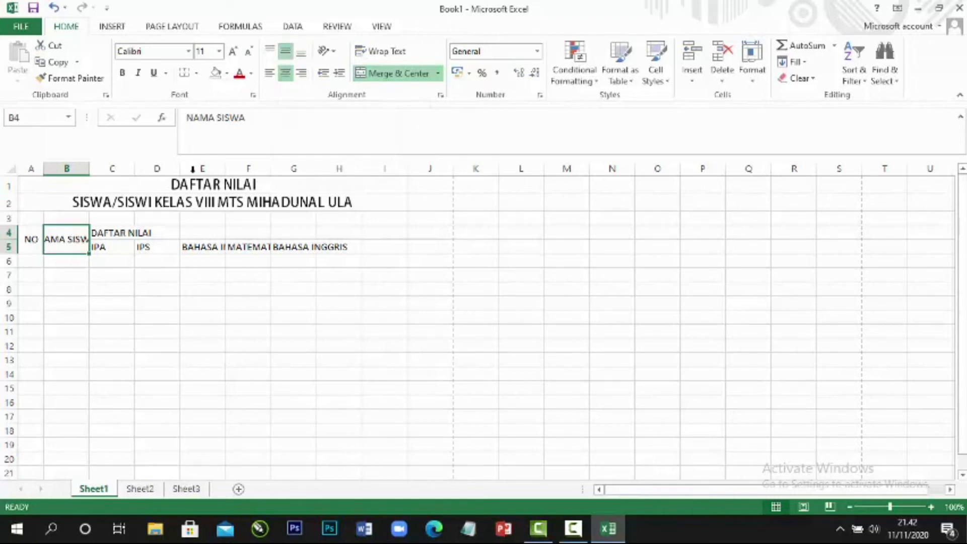
{"action": "left_click_drag", "start_coordinate": [92, 166], "coordinate": [139, 168]}
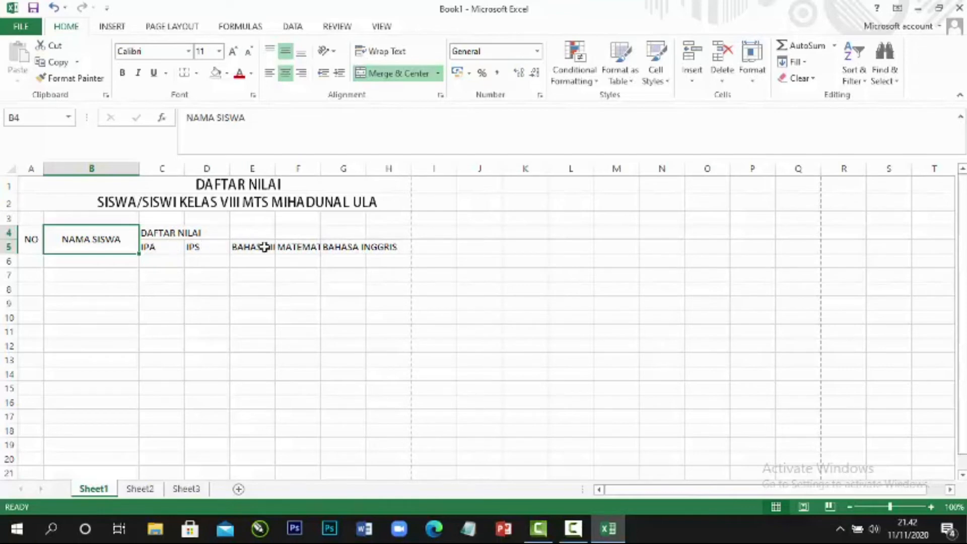
Merge and center the DAFTAR NILAI heading across cells C4 to H4
{"action": "left_click", "coordinate": [162, 232]}
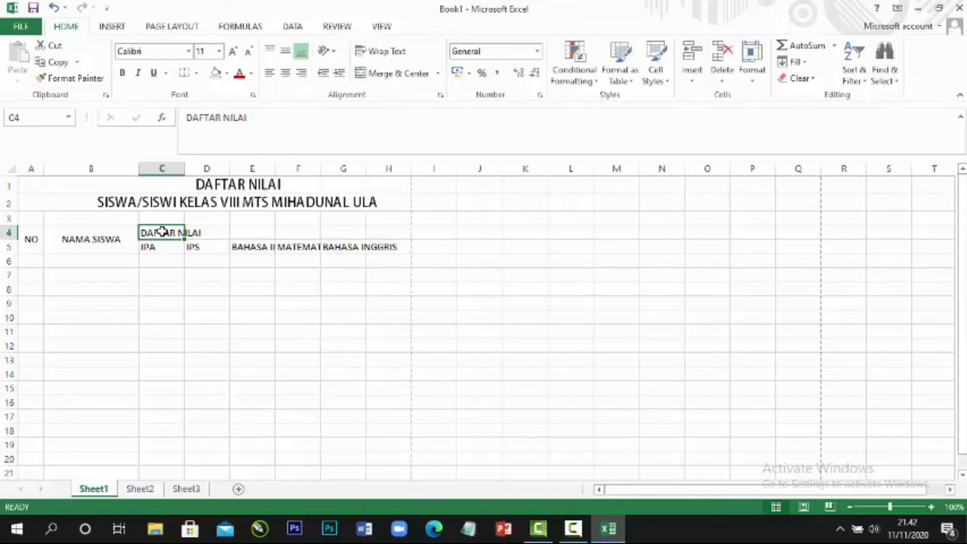
{"action": "left_click_drag", "start_coordinate": [162, 231], "coordinate": [372, 232]}
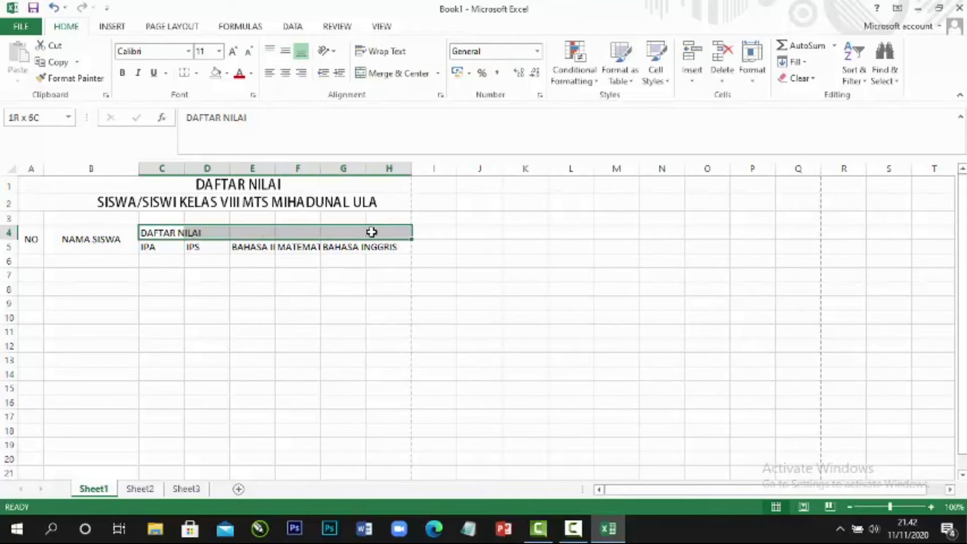
{"action": "left_click_drag", "start_coordinate": [372, 232], "coordinate": [372, 233]}
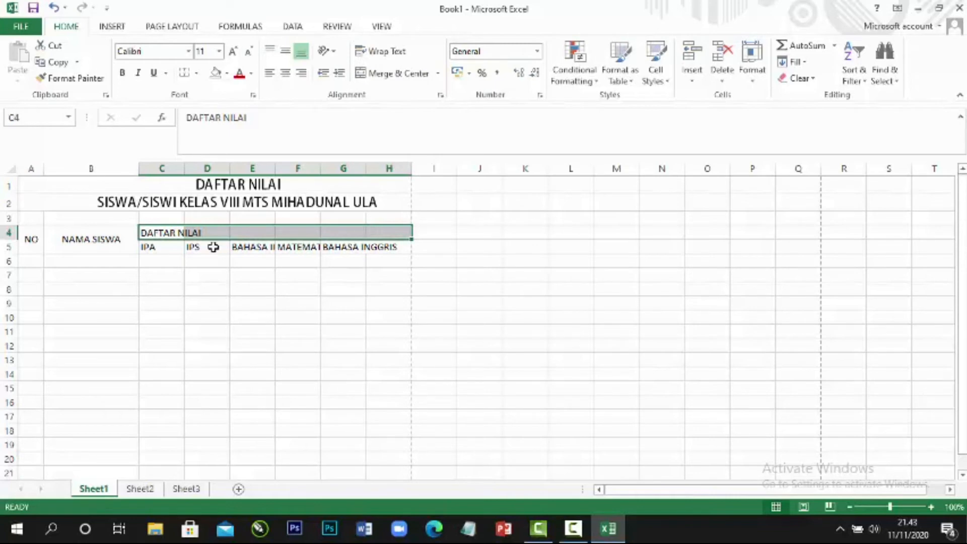
{"action": "left_click", "coordinate": [386, 76]}
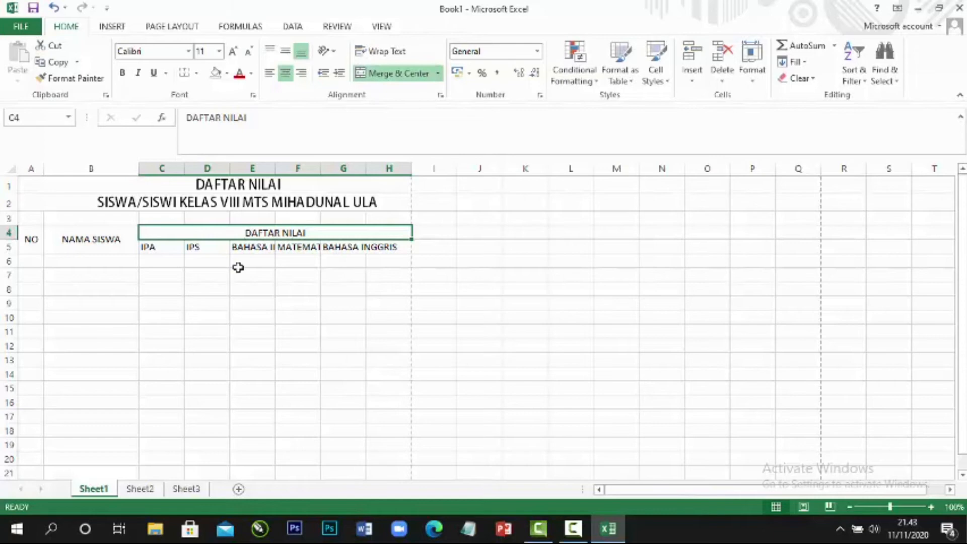
Wrap the text of the BAHASA INGGRIS heading in G5 and the BAHASA INDONESIA heading in E5
{"action": "left_click", "coordinate": [168, 246]}
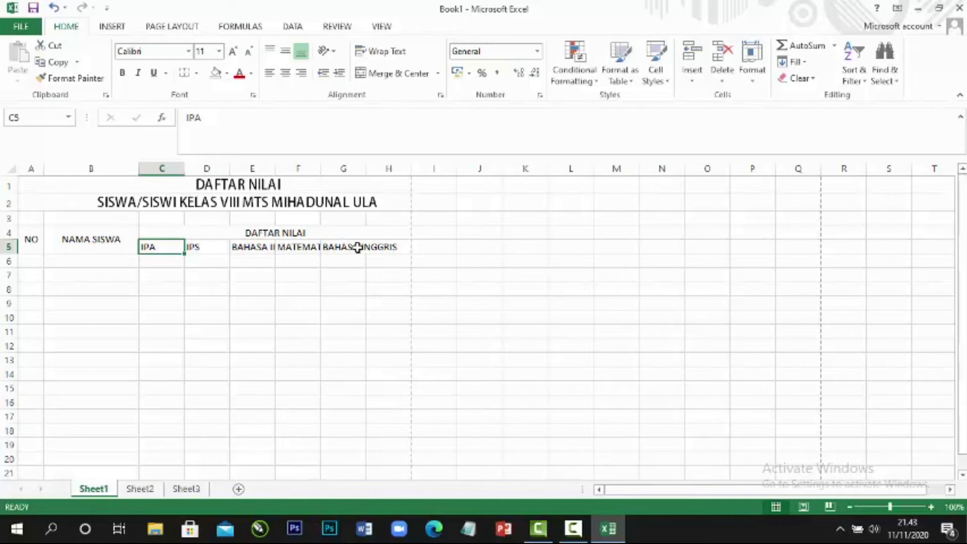
{"action": "left_click", "coordinate": [358, 247]}
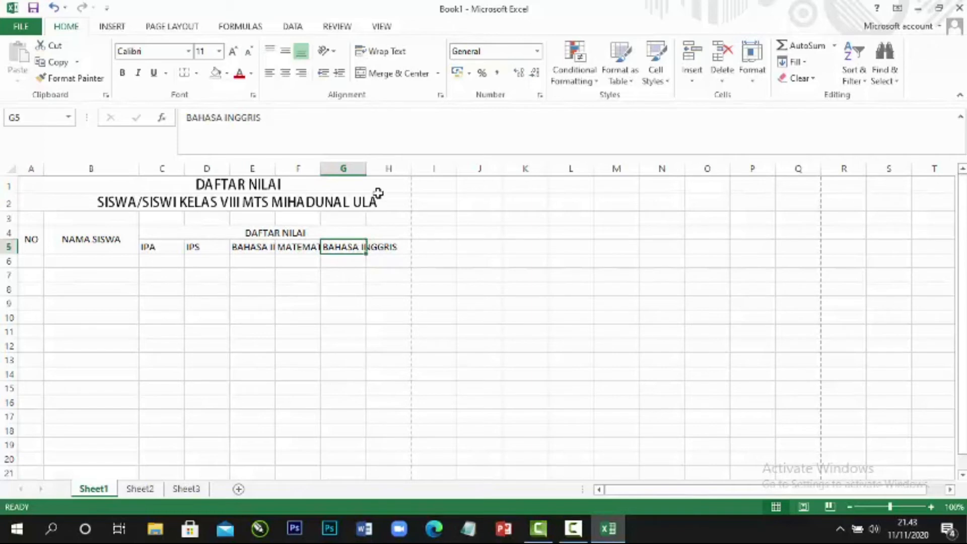
{"action": "left_click", "coordinate": [392, 52]}
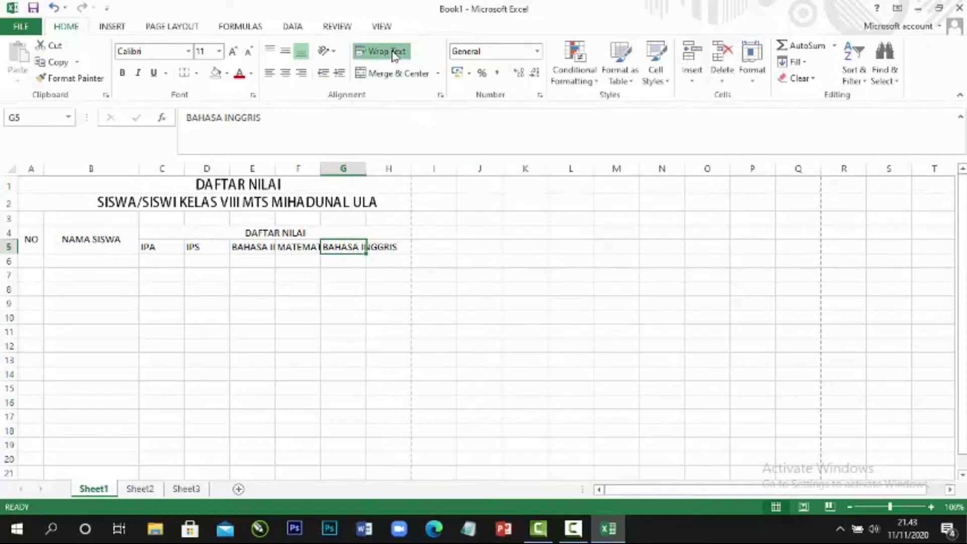
{"action": "left_click", "coordinate": [262, 254]}
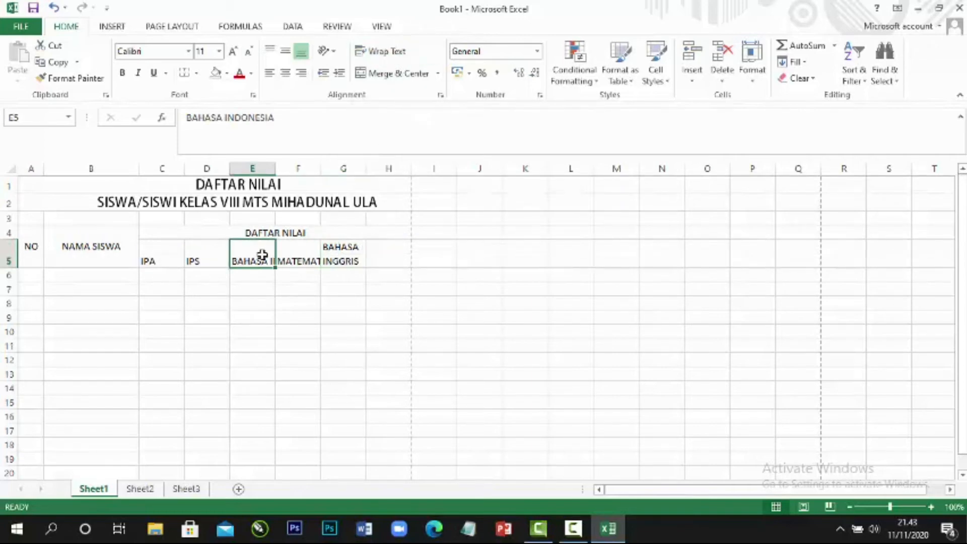
{"action": "left_click", "coordinate": [389, 51]}
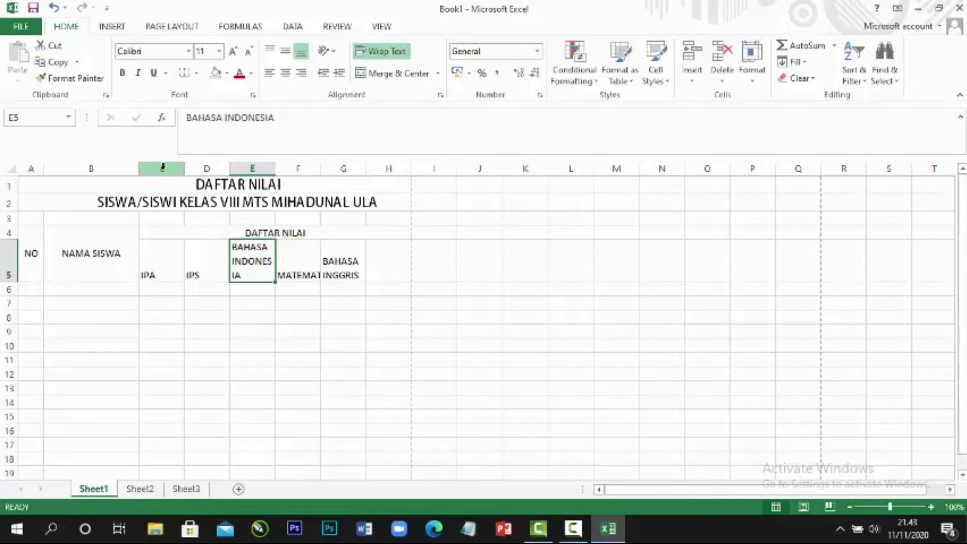
Widen columns C to G equally to fit the MATEMATIKA heading, and center the subject headings in C5:G5 horizontally and vertically
{"action": "left_click_drag", "start_coordinate": [162, 167], "coordinate": [342, 182]}
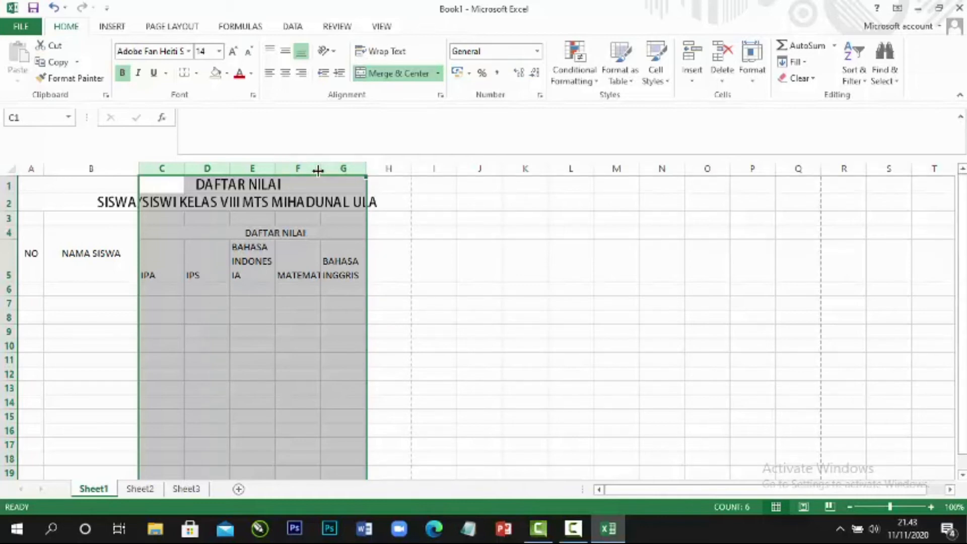
{"action": "left_click_drag", "start_coordinate": [318, 167], "coordinate": [342, 173]}
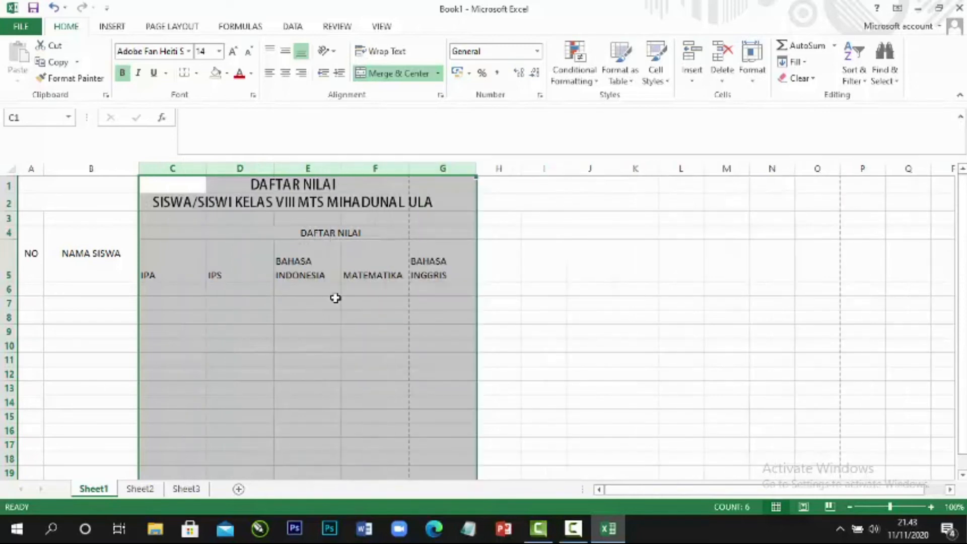
{"action": "left_click", "coordinate": [188, 231]}
{"action": "left_click_drag", "start_coordinate": [162, 265], "coordinate": [443, 262]}
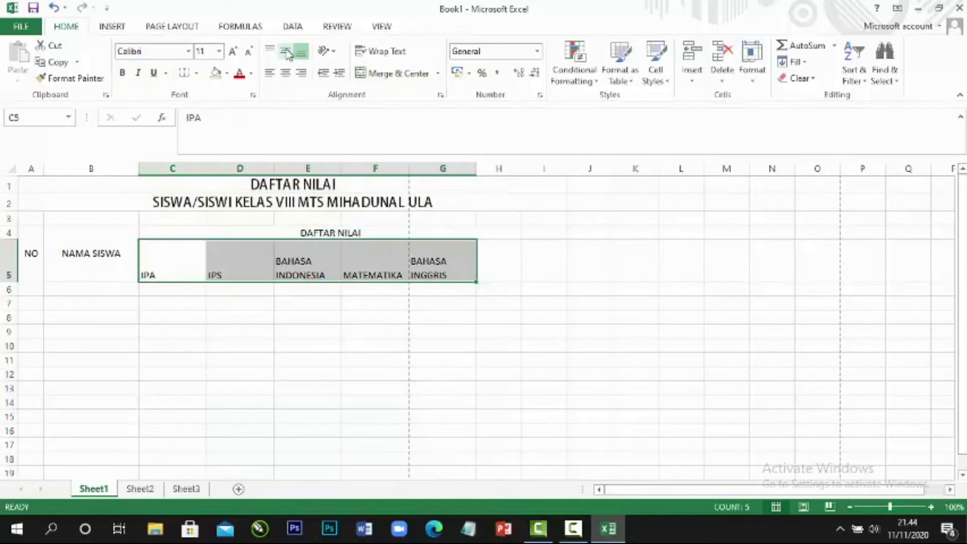
{"action": "left_click", "coordinate": [288, 53]}
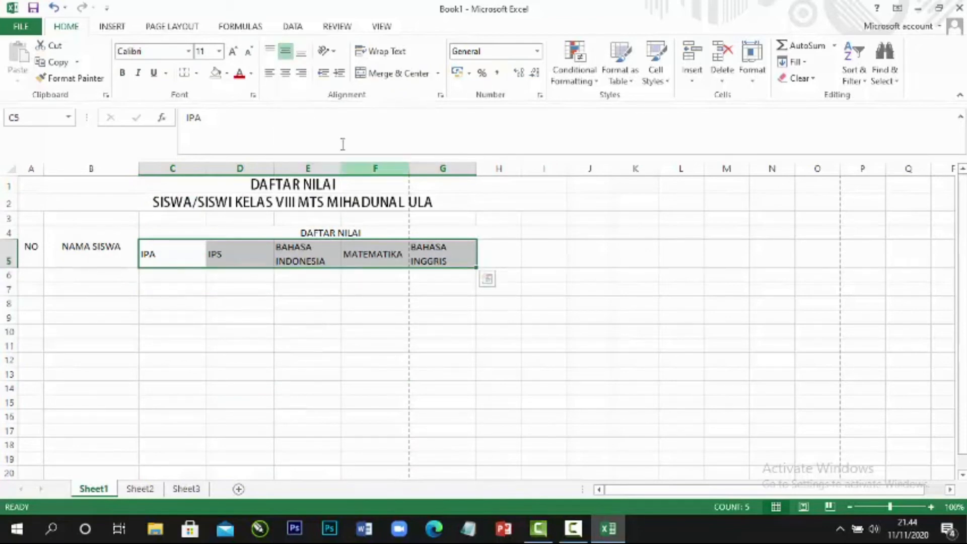
{"action": "left_click", "coordinate": [286, 74]}
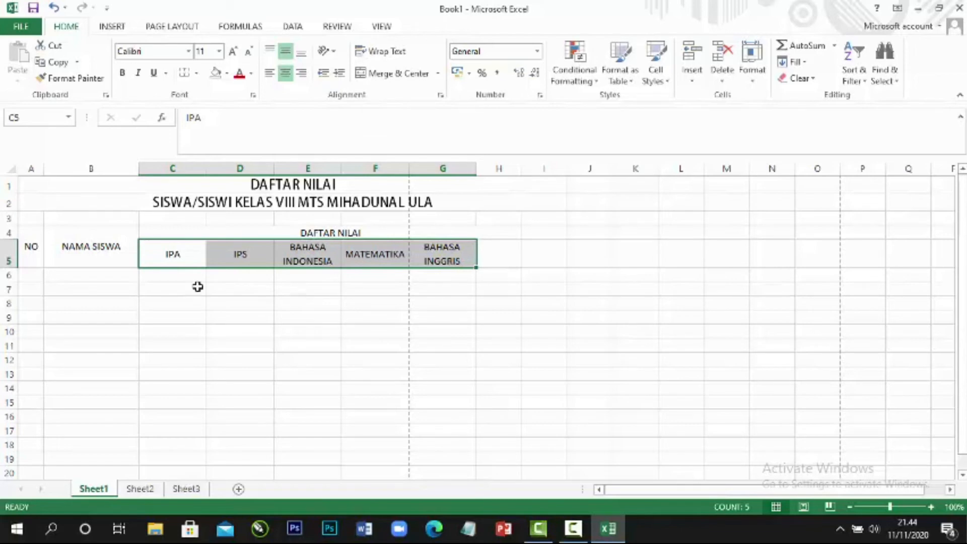
Enter 1 in A6 and 2 in A7, and extend the number series down to 10 in A15
{"action": "left_click", "coordinate": [34, 278]}
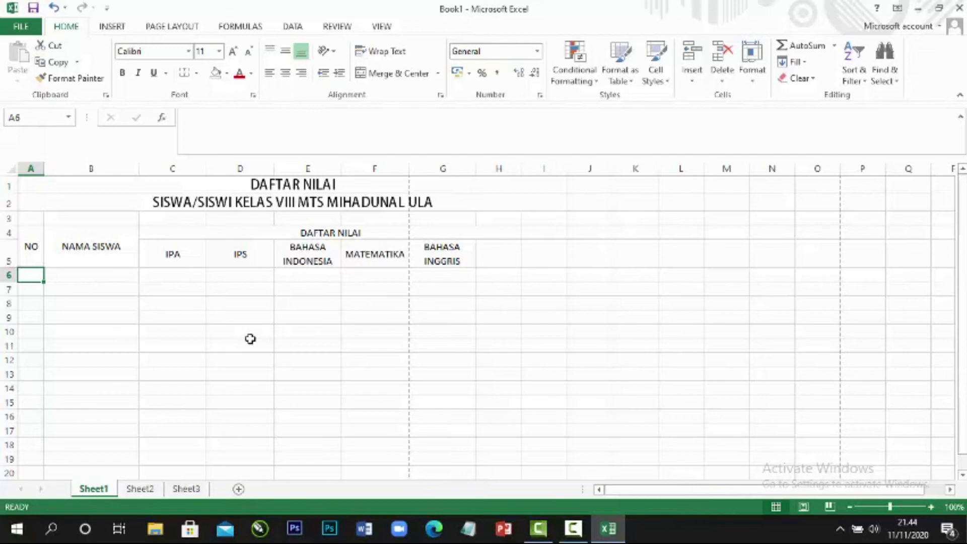
{"action": "type", "text": "1"}
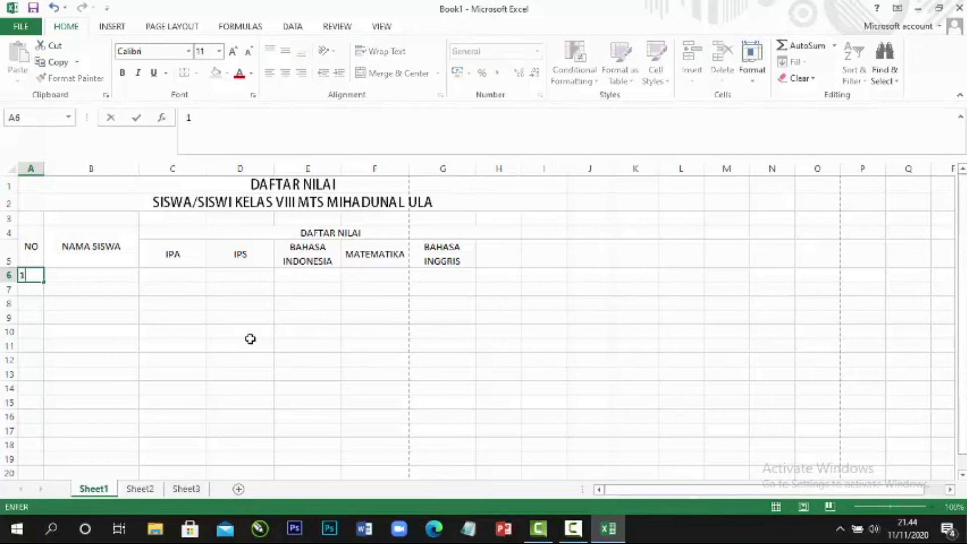
{"action": "key", "text": "Return"}
{"action": "type", "text": "2"}
{"action": "key", "text": "Return"}
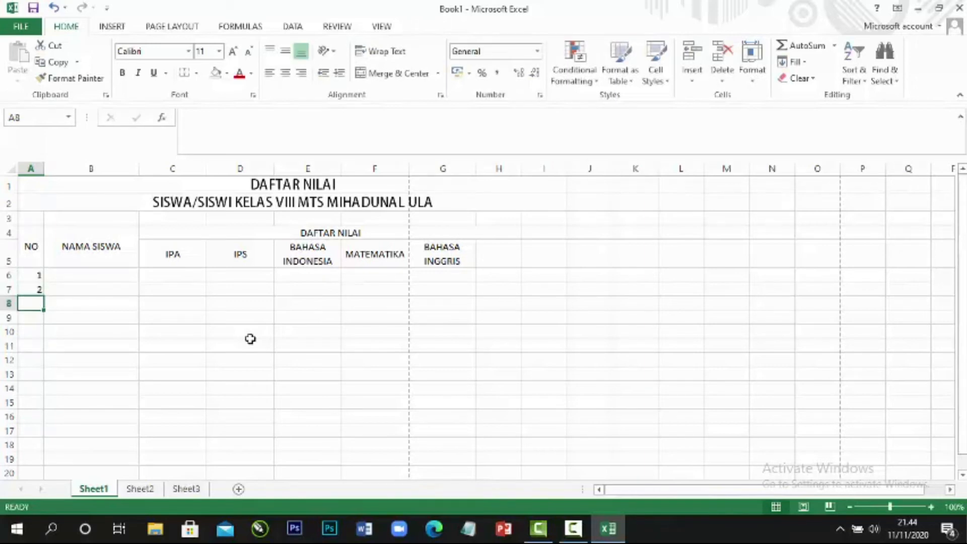
{"action": "left_click", "coordinate": [31, 272]}
{"action": "left_click_drag", "start_coordinate": [32, 272], "coordinate": [35, 289]}
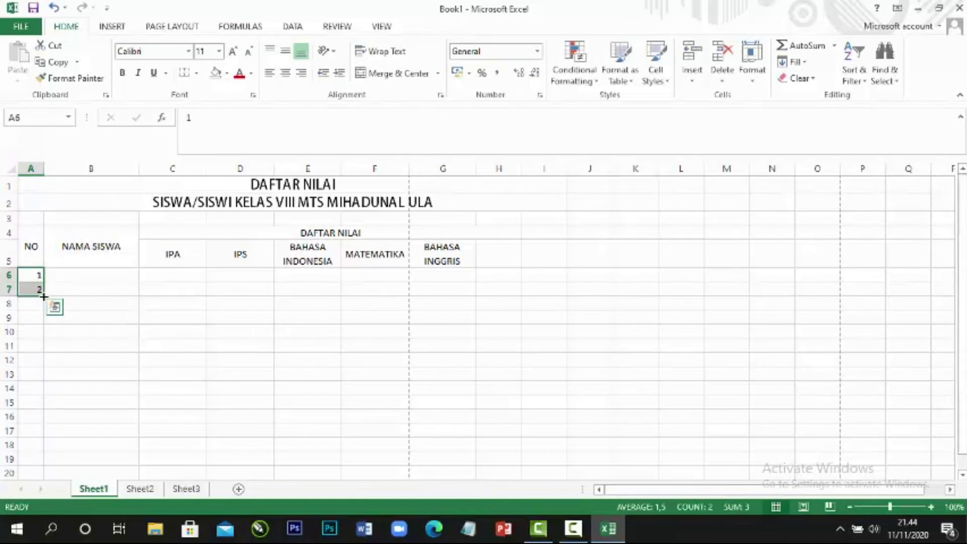
{"action": "left_click_drag", "start_coordinate": [43, 296], "coordinate": [38, 405]}
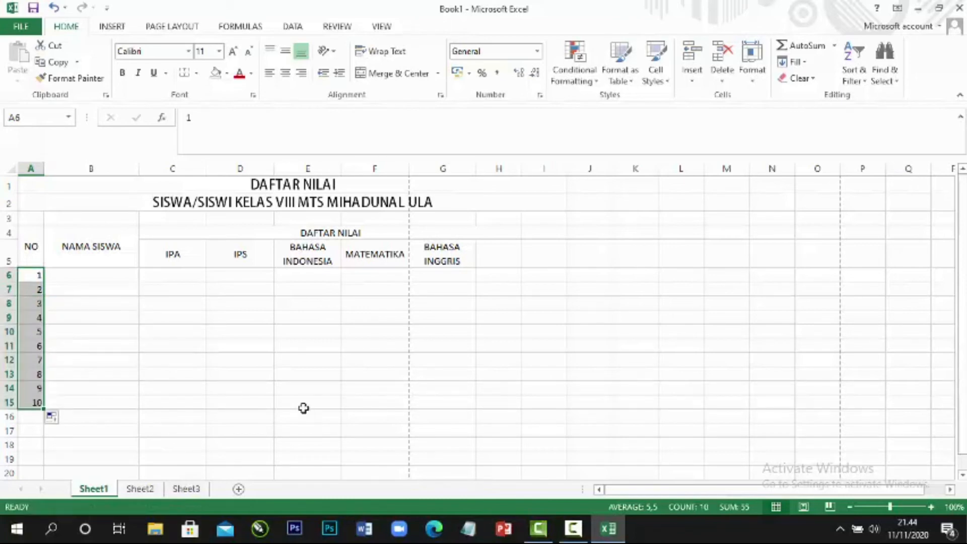
Clear the row numbers from cells A6 to A15
{"action": "left_click", "coordinate": [33, 288]}
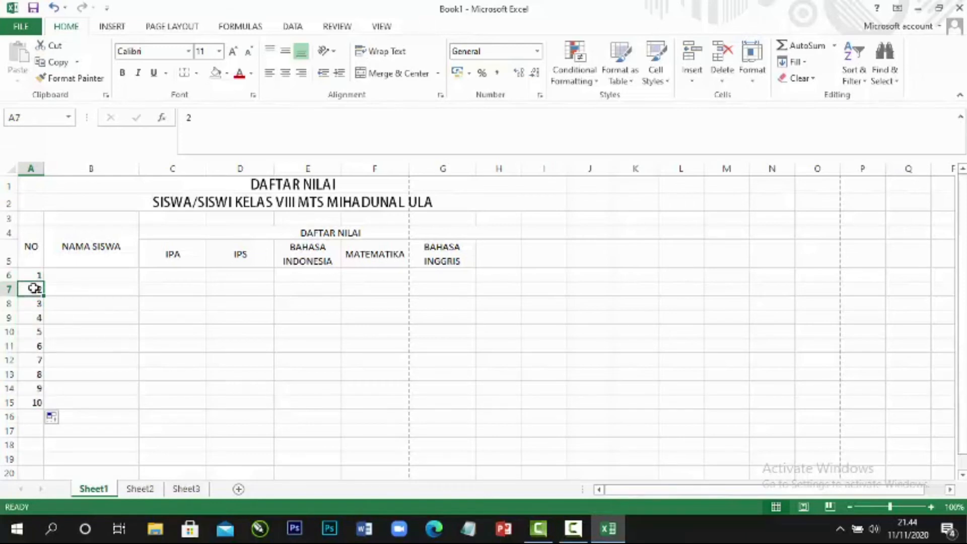
{"action": "left_click_drag", "start_coordinate": [35, 277], "coordinate": [35, 402]}
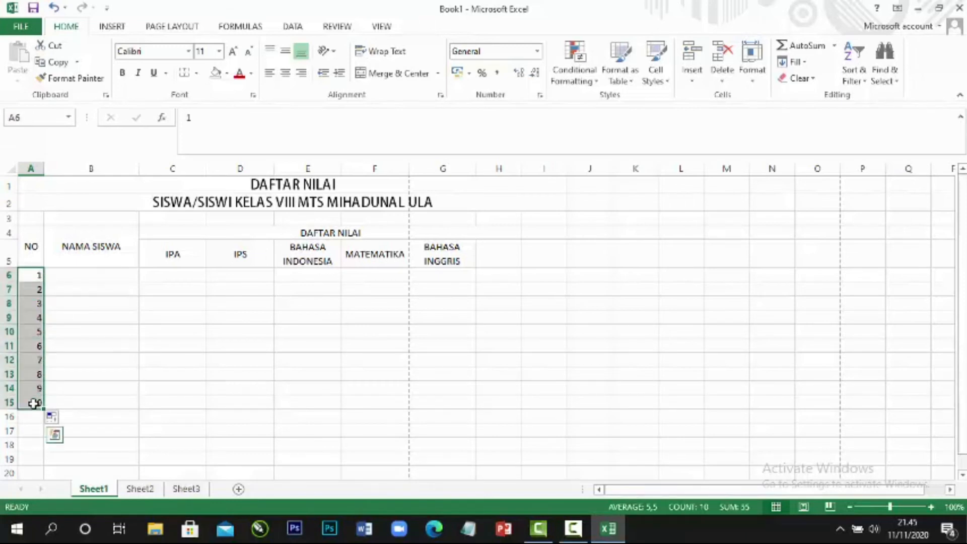
{"action": "key", "text": "Delete"}
Enter 1 in cell A6 and the formula =A6+1 in cell A7
{"action": "key", "text": "Up"}
{"action": "key", "text": "Down"}
{"action": "type", "text": "1"}
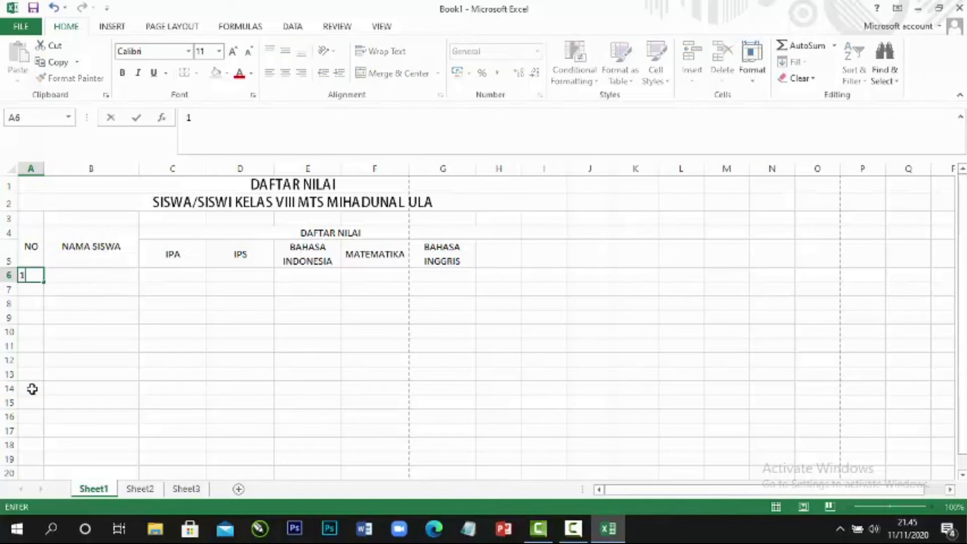
{"action": "key", "text": "Return"}
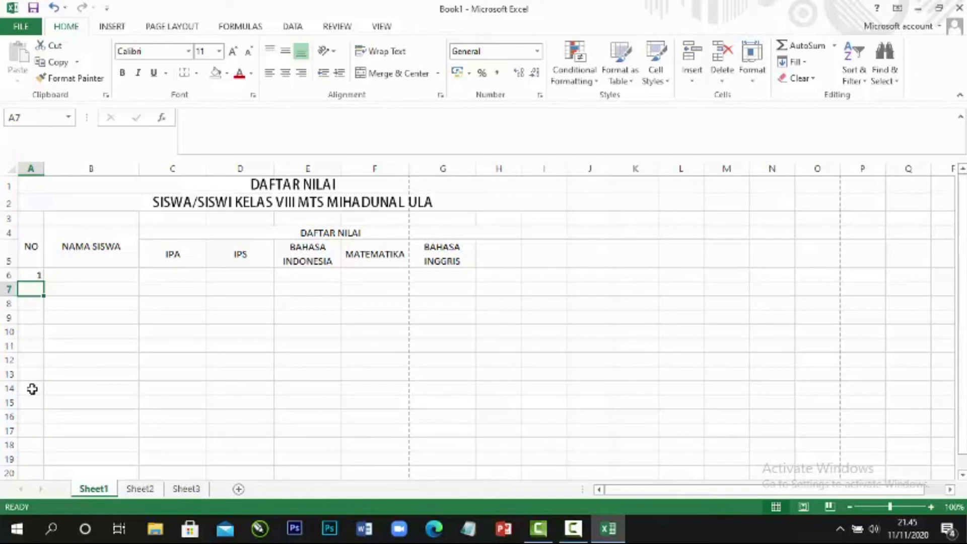
{"action": "type", "text": "="}
{"action": "left_click", "coordinate": [32, 272]}
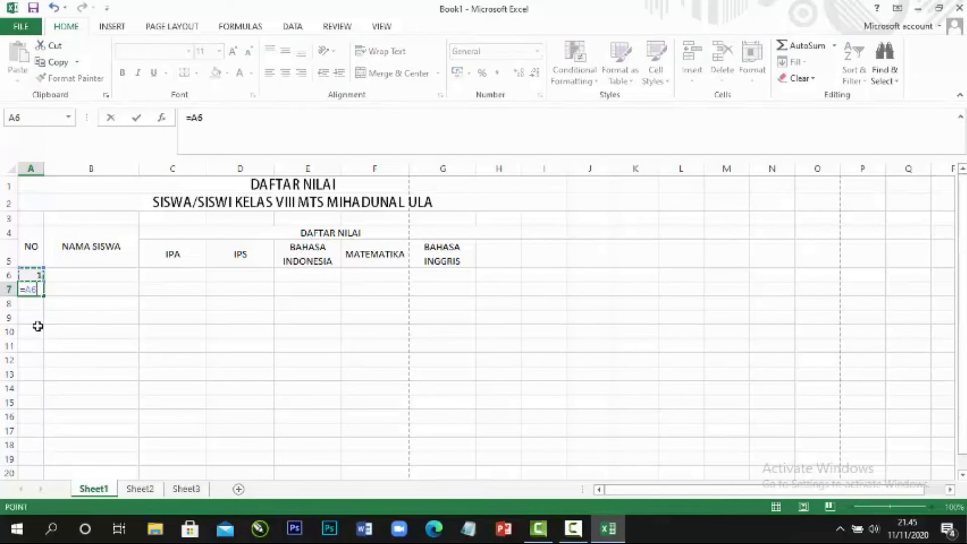
{"action": "type", "text": "+1"}
{"action": "key", "text": "Return"}
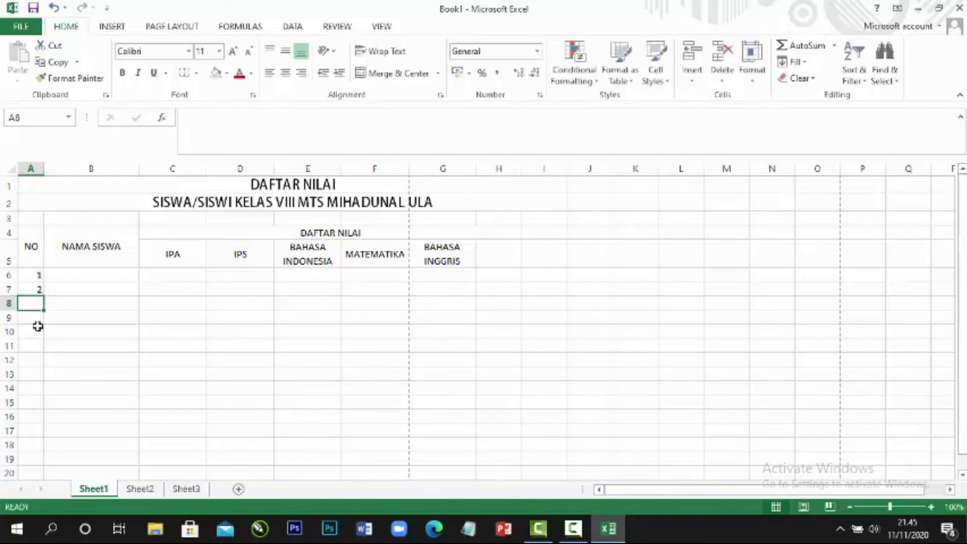
Copy the numbering formula from A7 and paste it into cells A8 to A18
{"action": "left_click", "coordinate": [38, 286]}
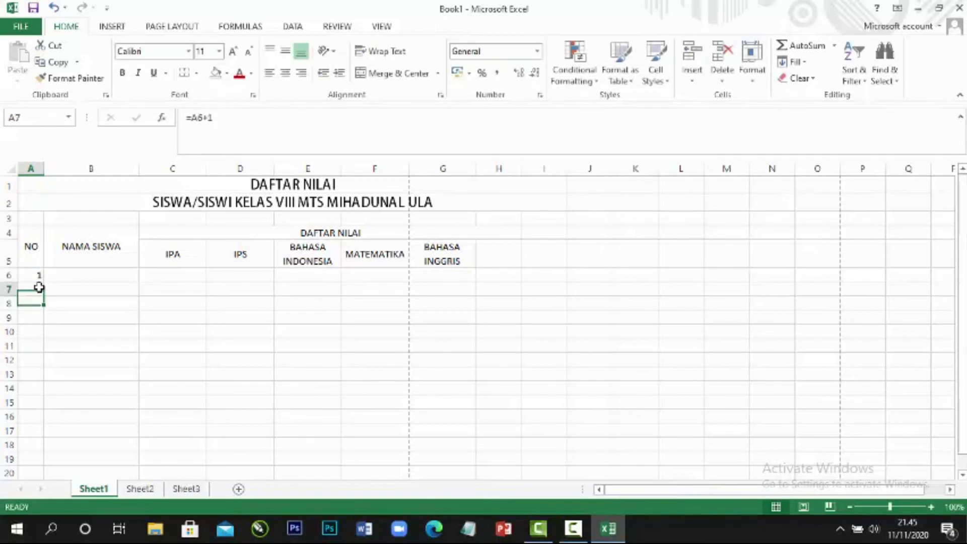
{"action": "left_click", "coordinate": [45, 61]}
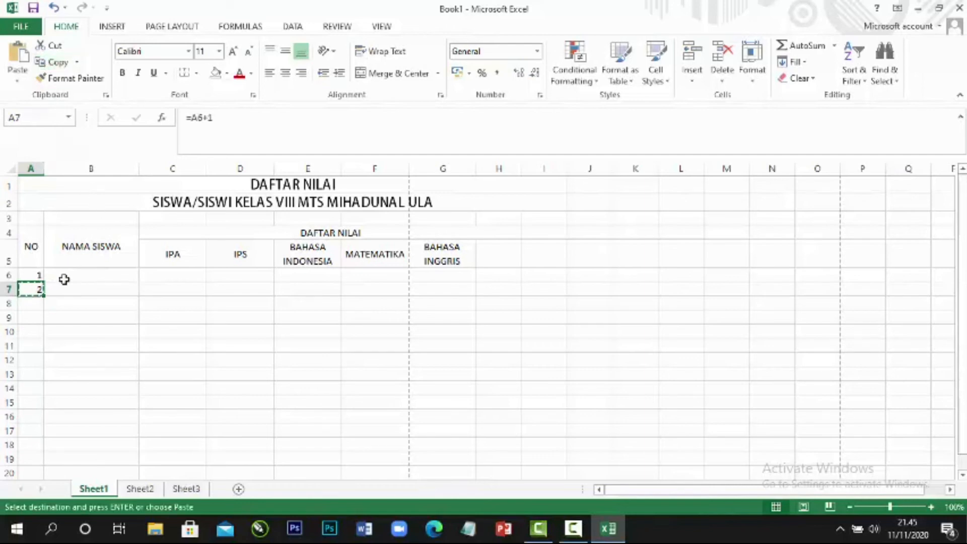
{"action": "left_click", "coordinate": [35, 303]}
{"action": "left_click_drag", "start_coordinate": [38, 321], "coordinate": [37, 438]}
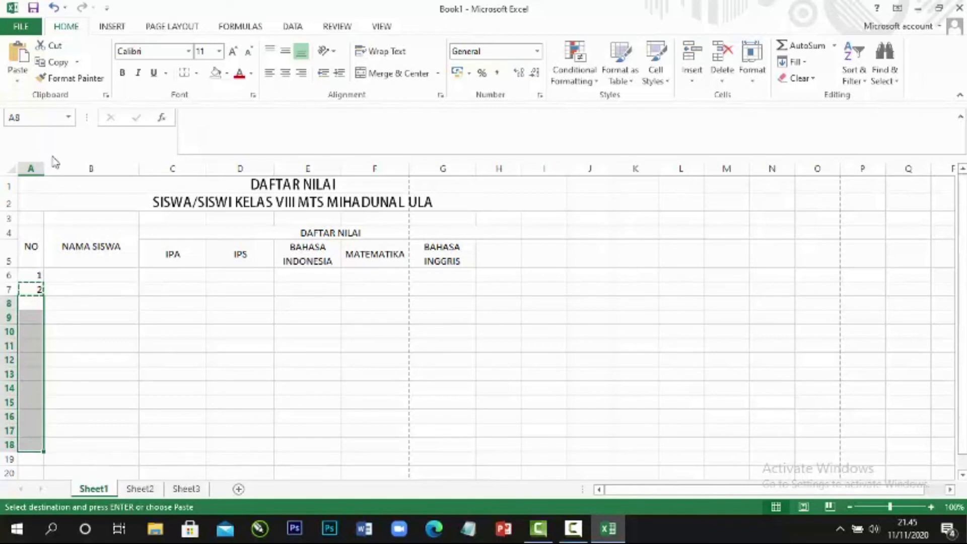
{"action": "left_click", "coordinate": [24, 56]}
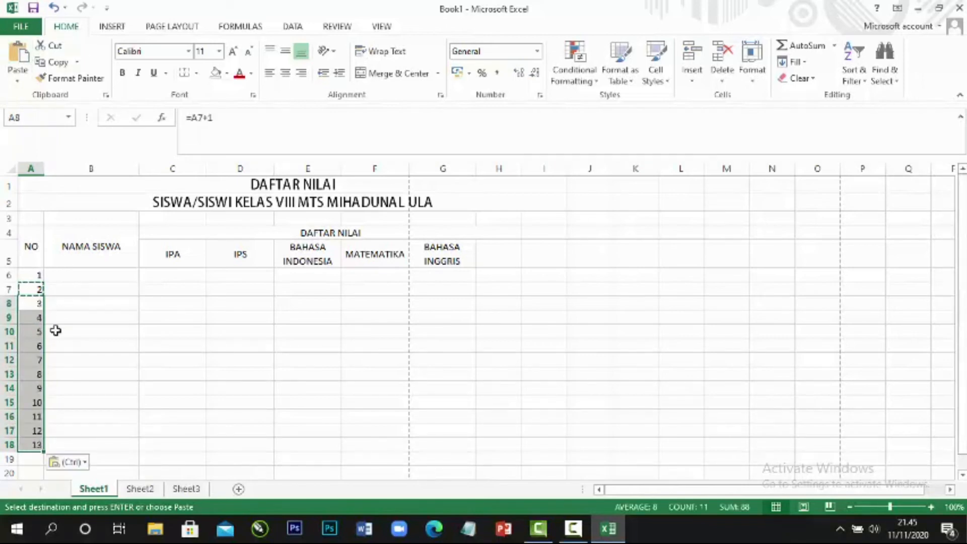
Delete the surplus numbers in A16:A18 so the numbering ends at 10
{"action": "left_click", "coordinate": [29, 416]}
{"action": "left_click_drag", "start_coordinate": [29, 416], "coordinate": [33, 443]}
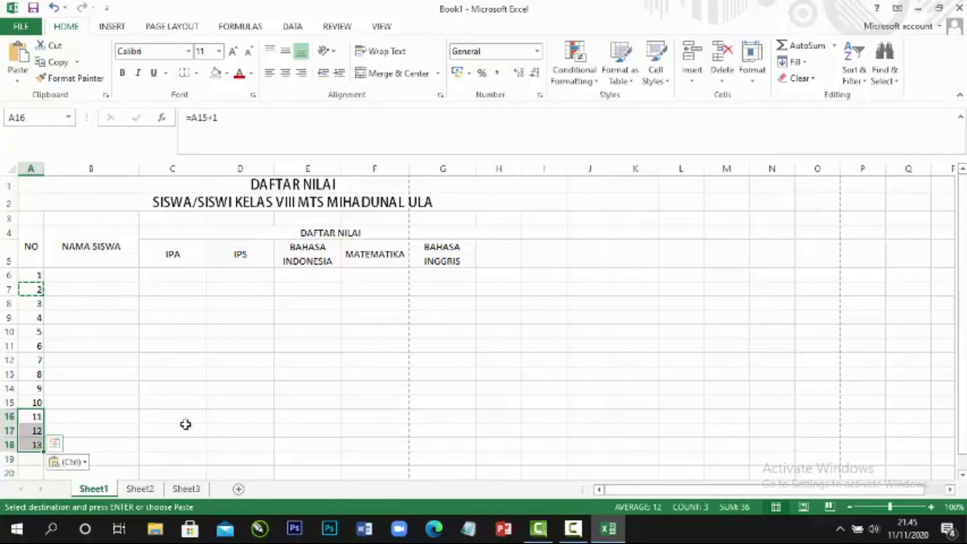
{"action": "key", "text": "Delete"}
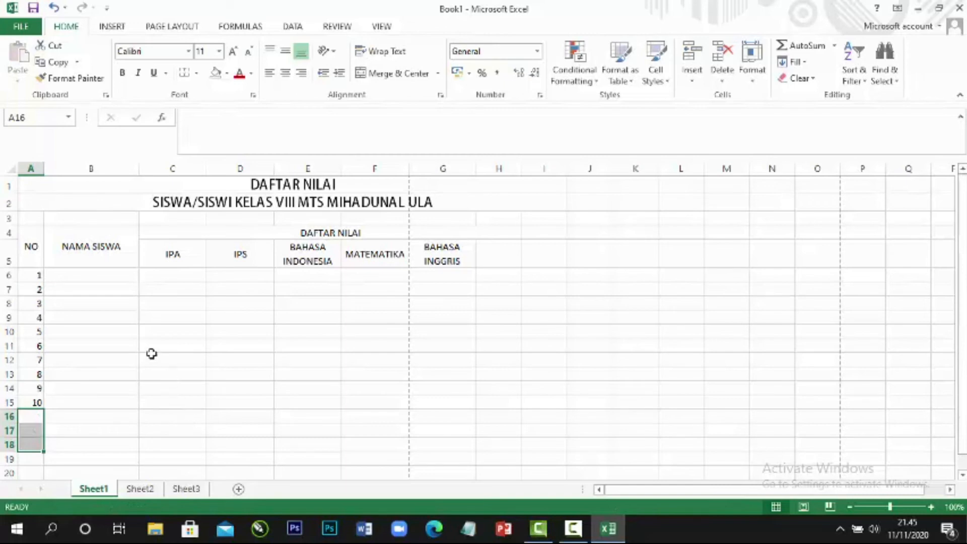
Enter the ten students' names in the NAMA SISWA column, cells B6 to B15
{"action": "left_click", "coordinate": [119, 279]}
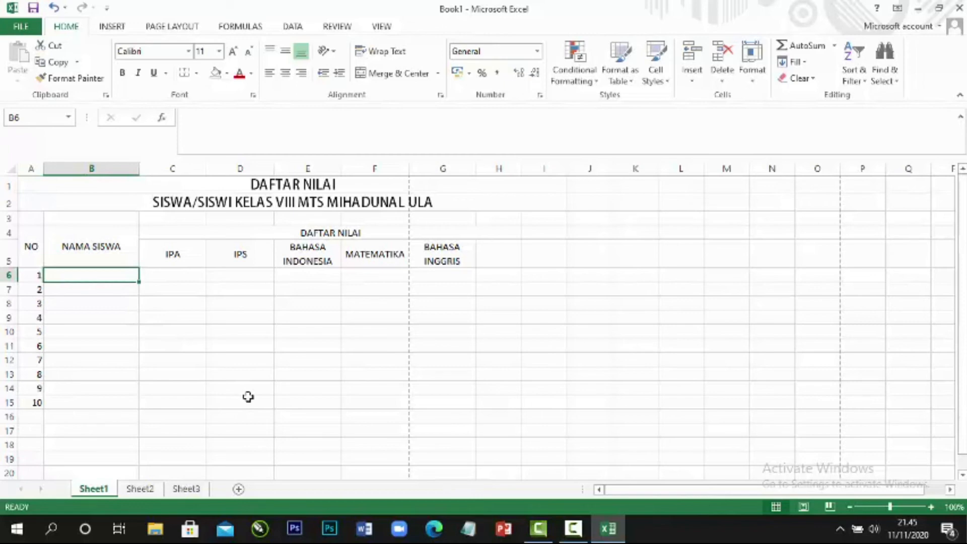
{"action": "type", "text": "AHMAD"}
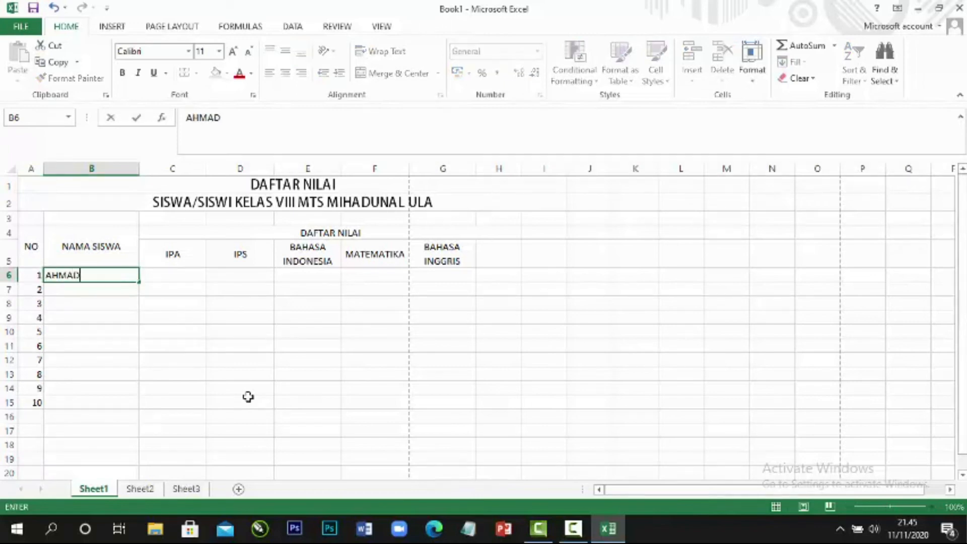
{"action": "key", "text": "Return"}
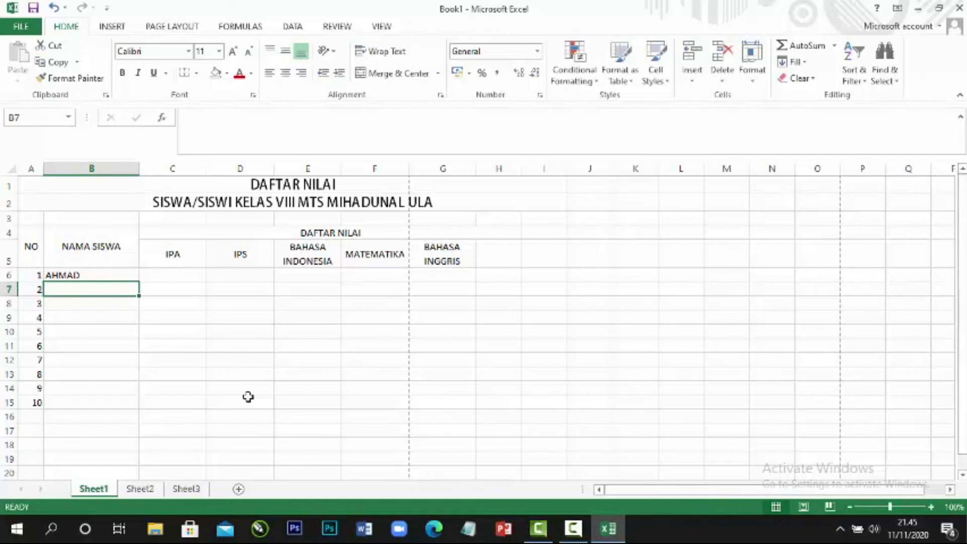
{"action": "type", "text": "DADANG"}
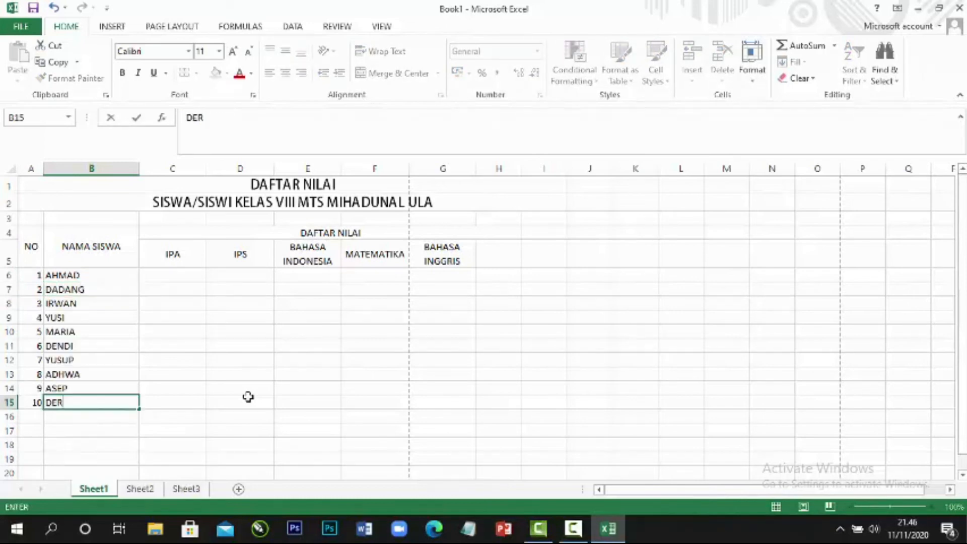
{"action": "type", "text": "I"}
{"action": "key", "text": "Return"}
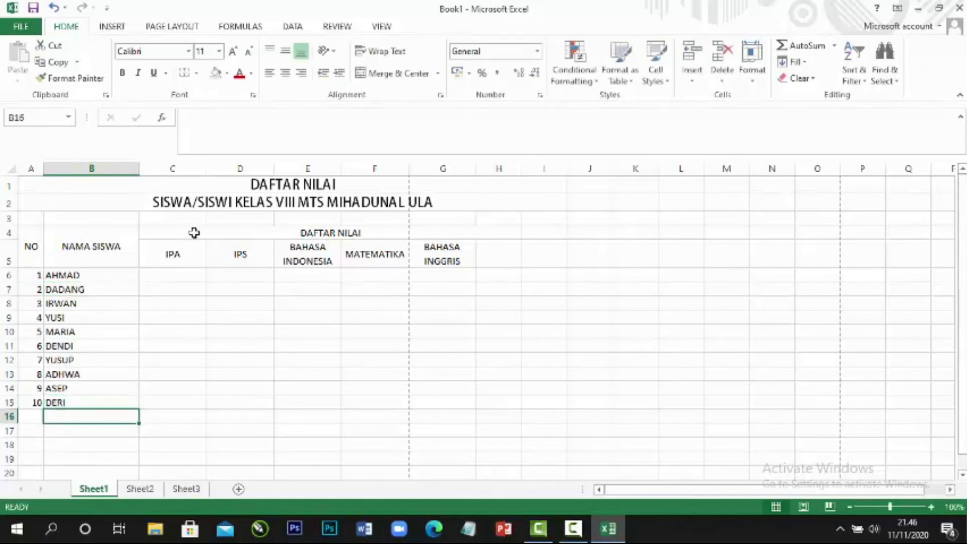
Fill C6:G15 with the students' grades for all five subjects, entering 80, 70, 80, 45, 76, 80, 76, 80, 76, 80 under IPA
{"action": "left_click", "coordinate": [190, 271]}
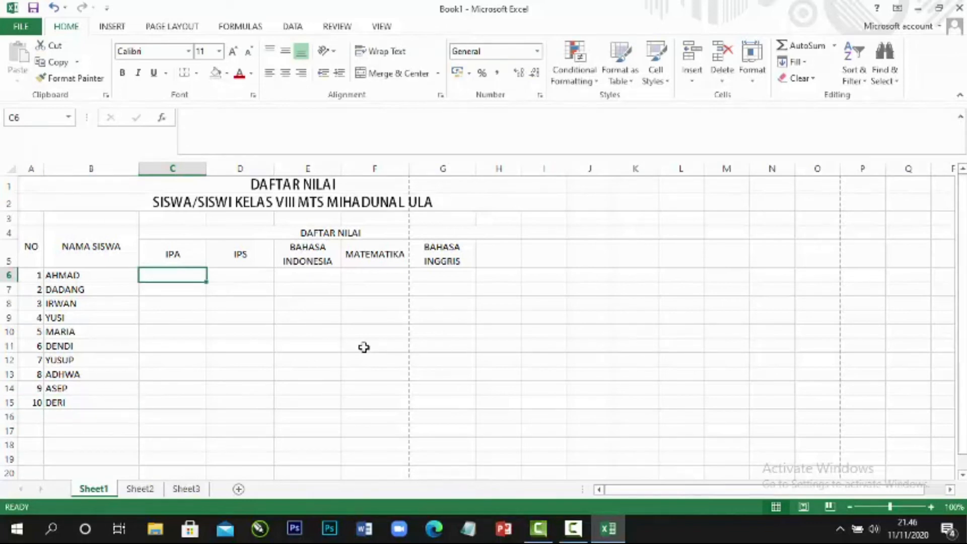
{"action": "type", "text": "80"}
{"action": "key", "text": "Return"}
{"action": "type", "text": "70"}
{"action": "key", "text": "Return"}
{"action": "type", "text": "65"}
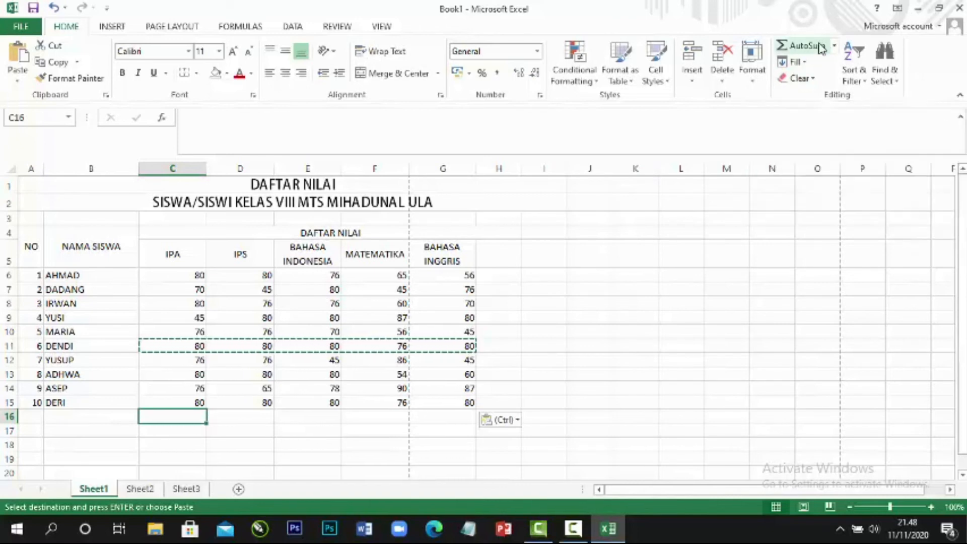
Total the IPA grades in C16 with =SUM(C6:C15) and copy the formula to D16:G16
{"action": "left_click", "coordinate": [804, 46]}
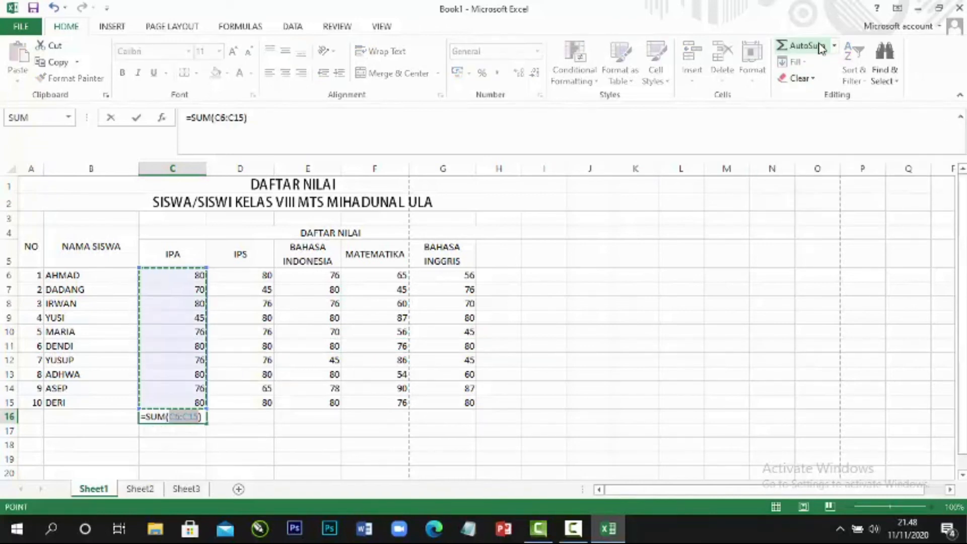
{"action": "key", "text": "Return"}
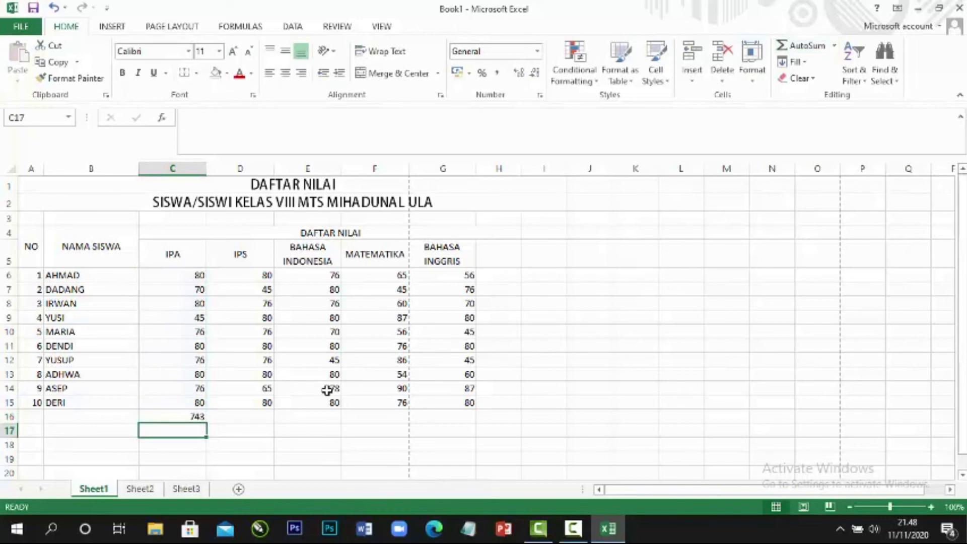
{"action": "left_click", "coordinate": [189, 415]}
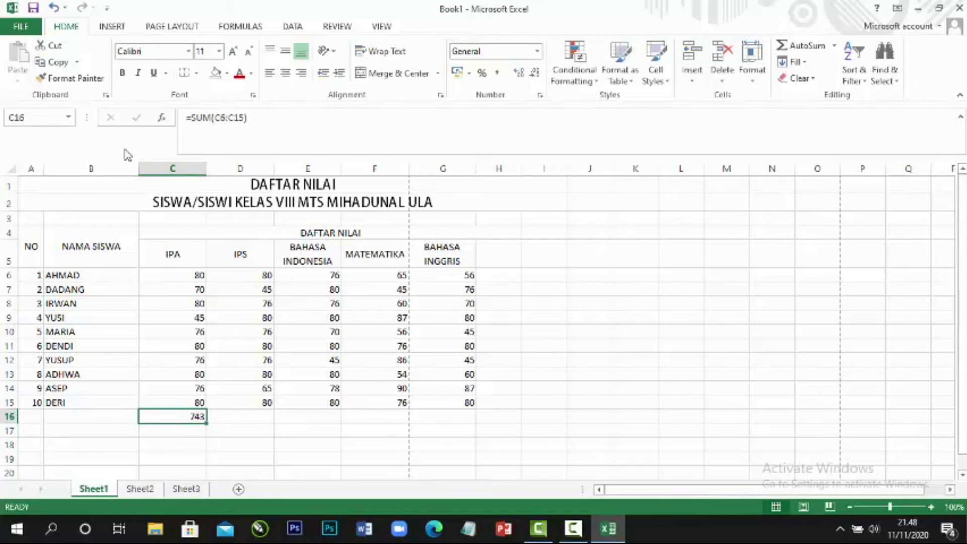
{"action": "left_click", "coordinate": [54, 62]}
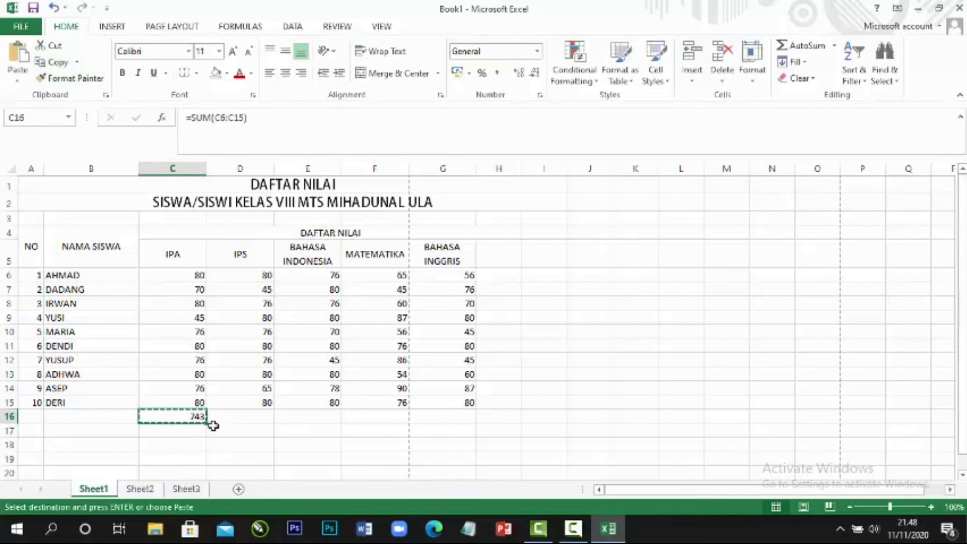
{"action": "left_click_drag", "start_coordinate": [220, 423], "coordinate": [430, 421]}
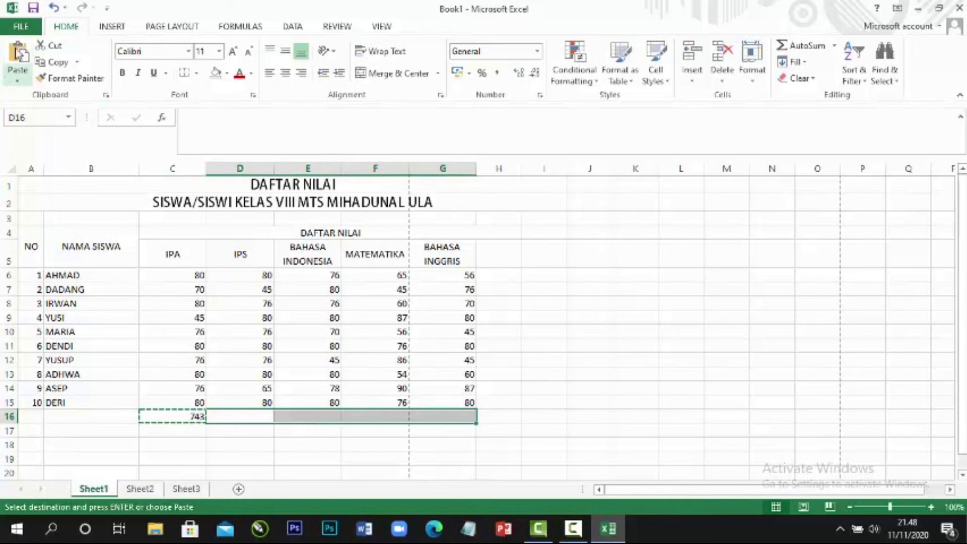
{"action": "left_click", "coordinate": [18, 54]}
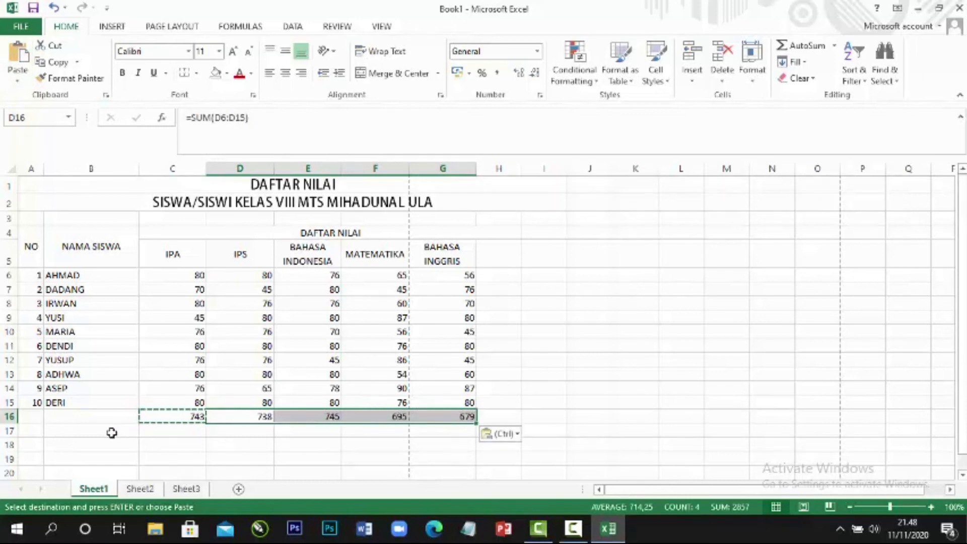
Label the rows below the student list JUMLAH in B16 and RATA-RATA in B17
{"action": "left_click", "coordinate": [110, 417]}
{"action": "type", "text": "JUMLAH"}
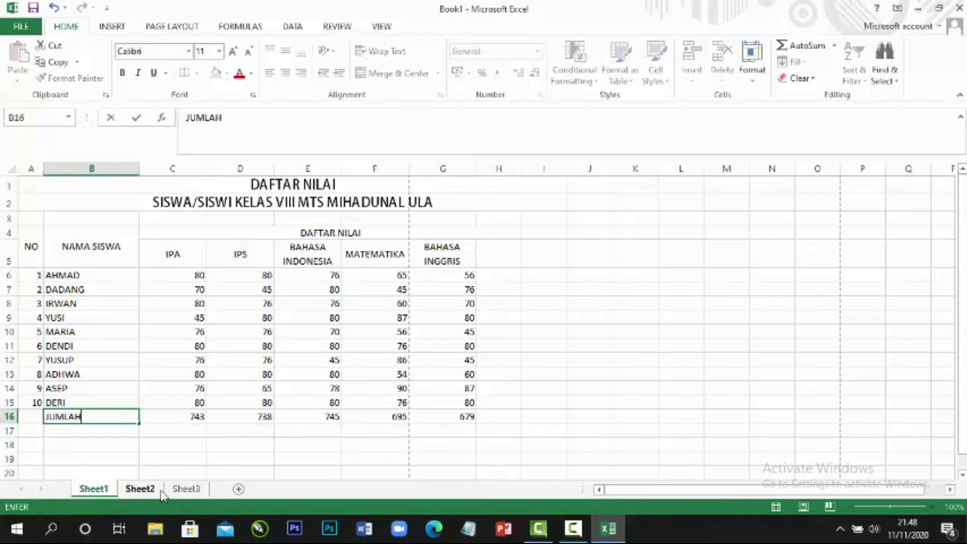
{"action": "key", "text": "Return"}
{"action": "type", "text": "RATA-RATA"}
{"action": "key", "text": "Return"}
Calculate the IPA average in C17 with the formula =AVERAGE(C6:C15)
{"action": "key", "text": "Up"}
{"action": "key", "text": "Right"}
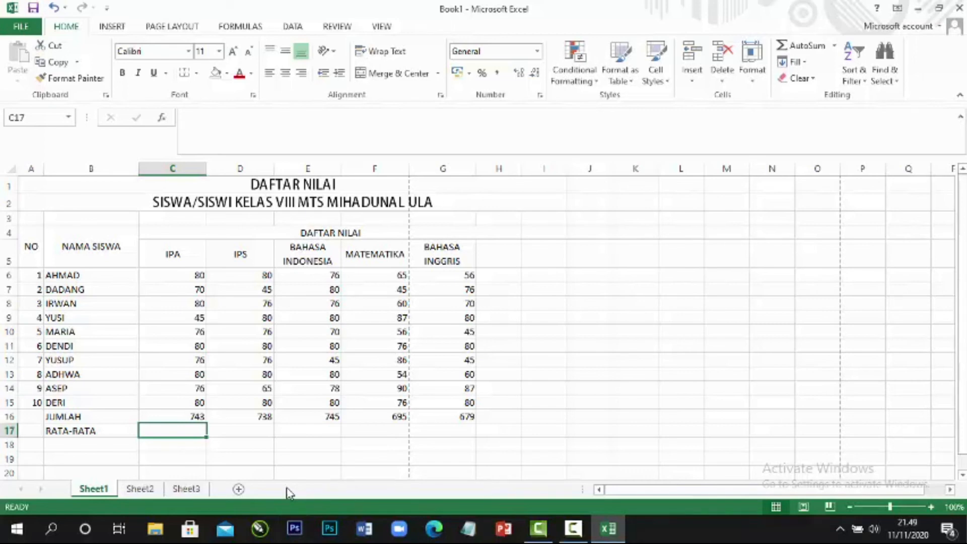
{"action": "type", "text": "=AV"}
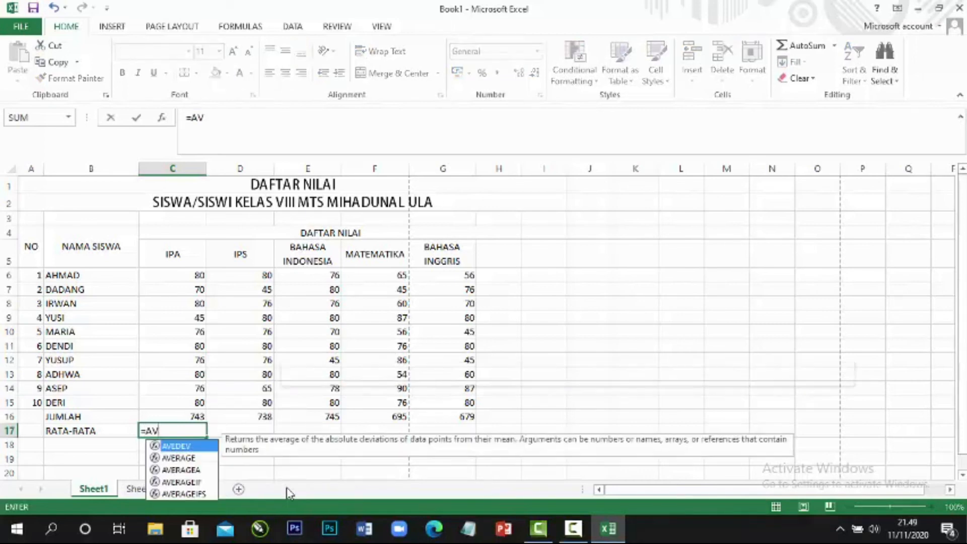
{"action": "type", "text": "ERAGE"}
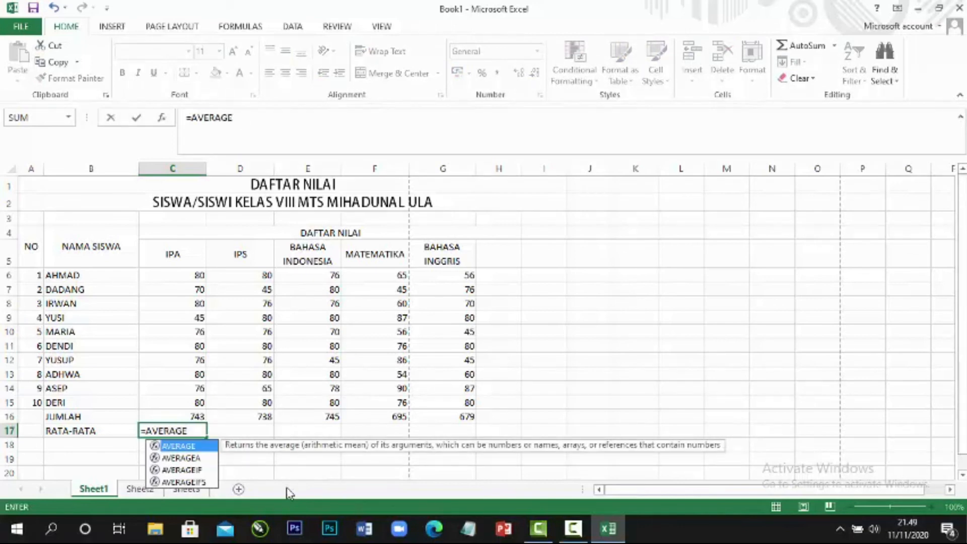
{"action": "type", "text": "("}
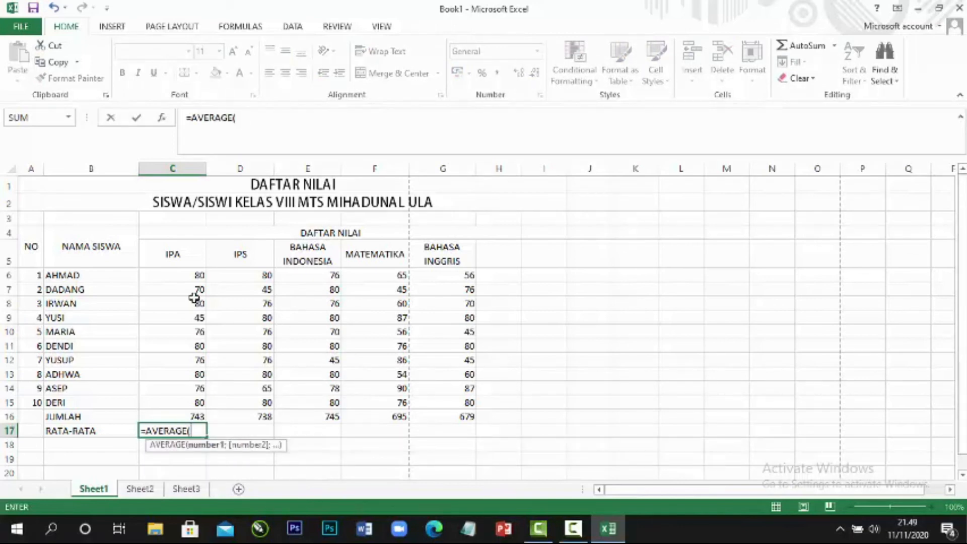
{"action": "left_click_drag", "start_coordinate": [193, 276], "coordinate": [191, 398]}
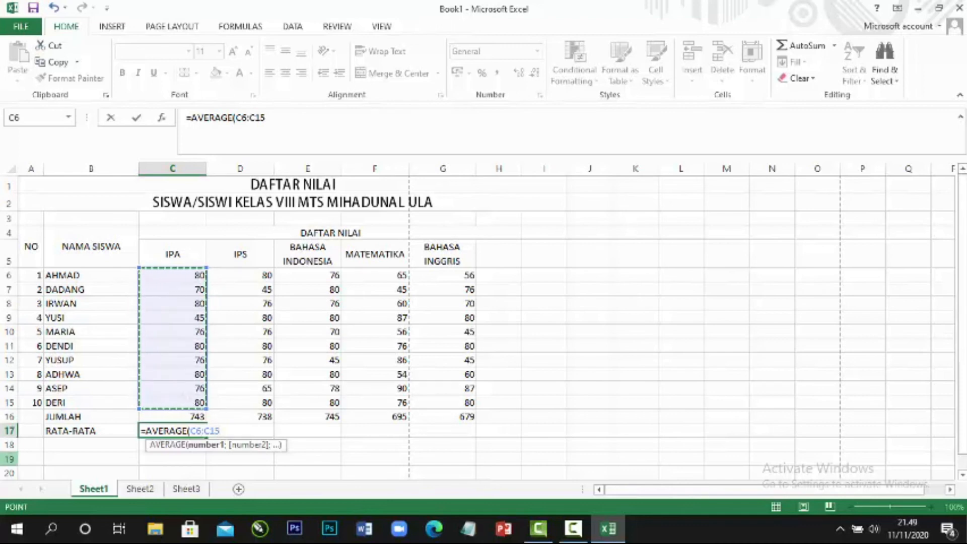
{"action": "type", "text": ")"}
{"action": "key", "text": "Return"}
Fill the average formula from C17 across to G17 for the remaining subjects
{"action": "key", "text": "Up"}
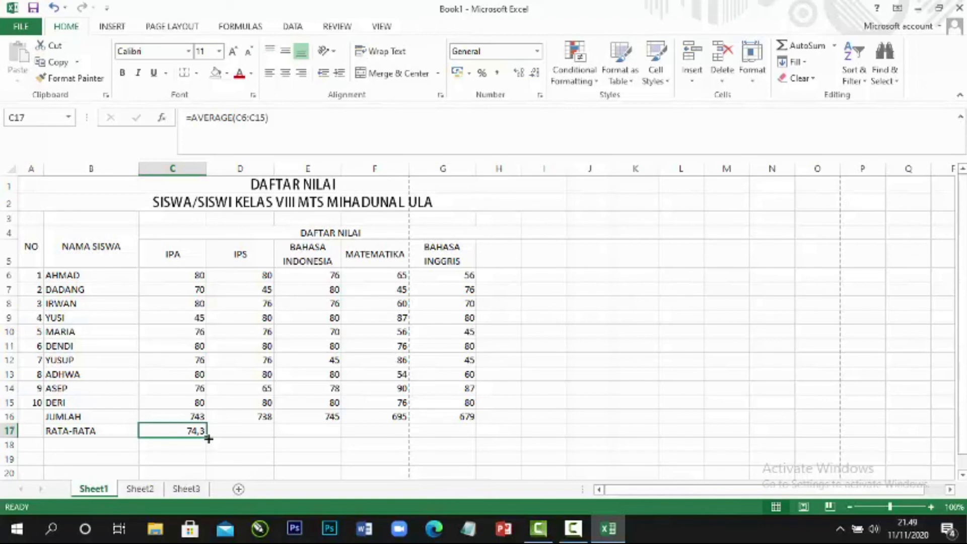
{"action": "left_click_drag", "start_coordinate": [209, 439], "coordinate": [208, 439]}
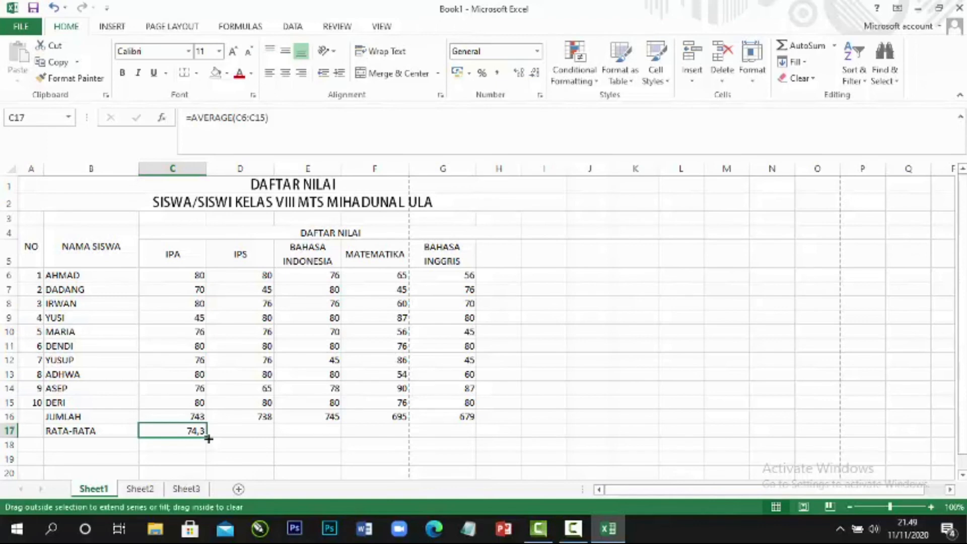
{"action": "left_click_drag", "start_coordinate": [209, 438], "coordinate": [467, 437]}
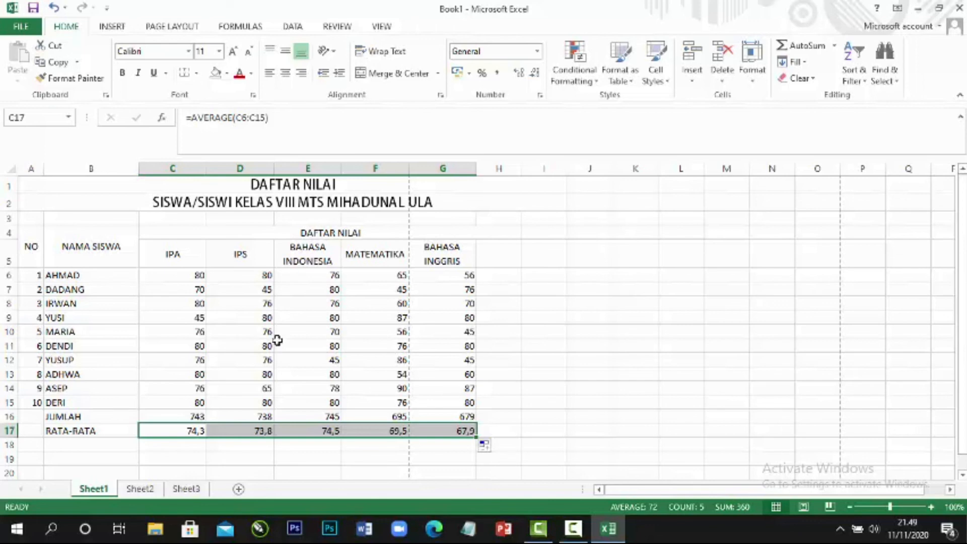
Unmerge the DAFTAR NILAI heading in row 4 and merge and center it again across C4:G4 only
{"action": "left_click_drag", "start_coordinate": [36, 240], "coordinate": [372, 269]}
{"action": "left_click", "coordinate": [427, 232]}
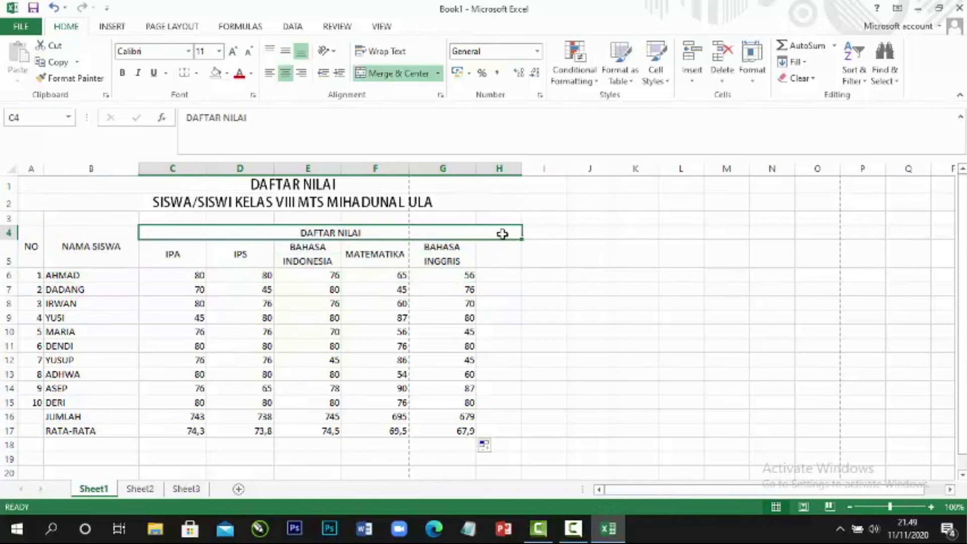
{"action": "left_click", "coordinate": [405, 74]}
{"action": "left_click_drag", "start_coordinate": [169, 230], "coordinate": [437, 232]}
{"action": "left_click", "coordinate": [367, 74]}
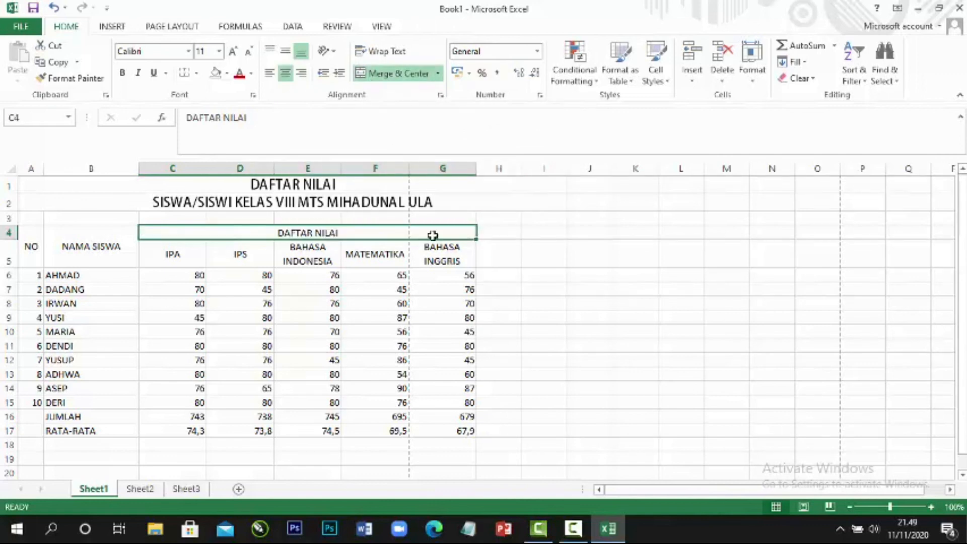
Apply all borders to the whole grade table, A4:G17
{"action": "left_click_drag", "start_coordinate": [41, 238], "coordinate": [355, 434]}
{"action": "left_click", "coordinate": [196, 73]}
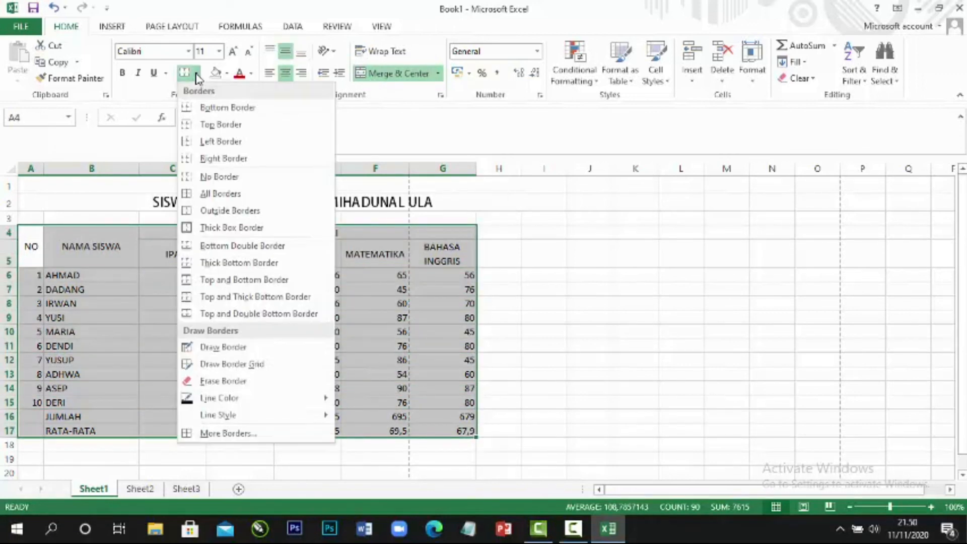
{"action": "left_click", "coordinate": [247, 199]}
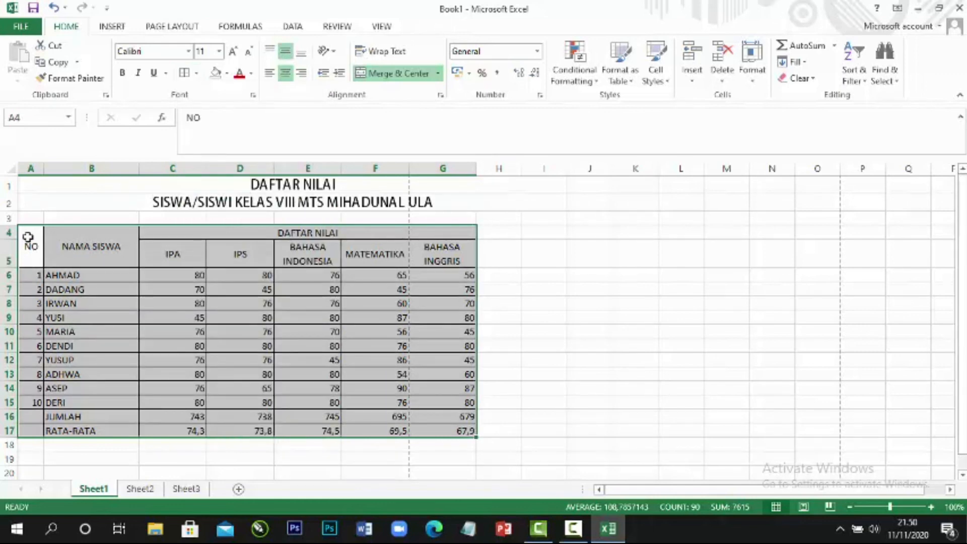
Make the table headings in A4:G5 and the JUMLAH and RATA-RATA rows bold
{"action": "left_click_drag", "start_coordinate": [28, 237], "coordinate": [255, 236]}
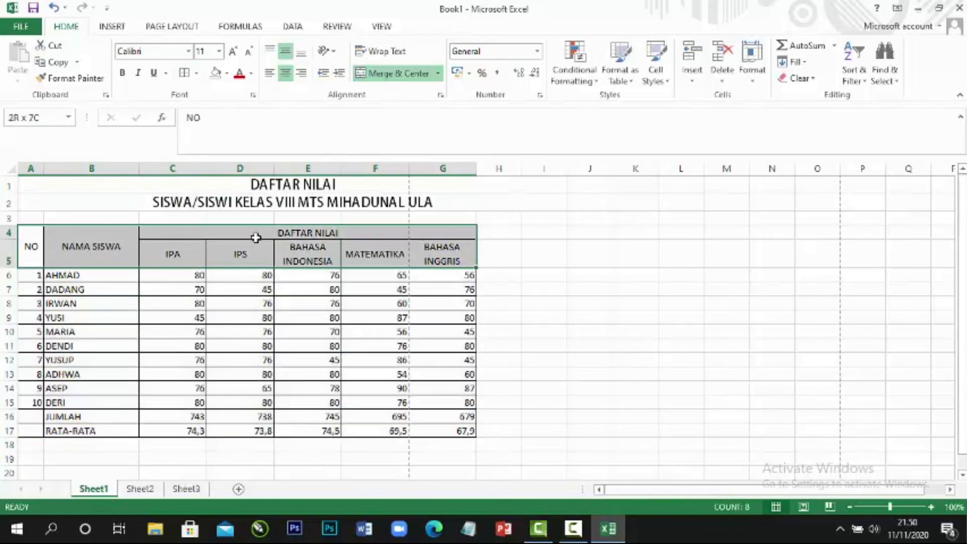
{"action": "left_click", "coordinate": [124, 80]}
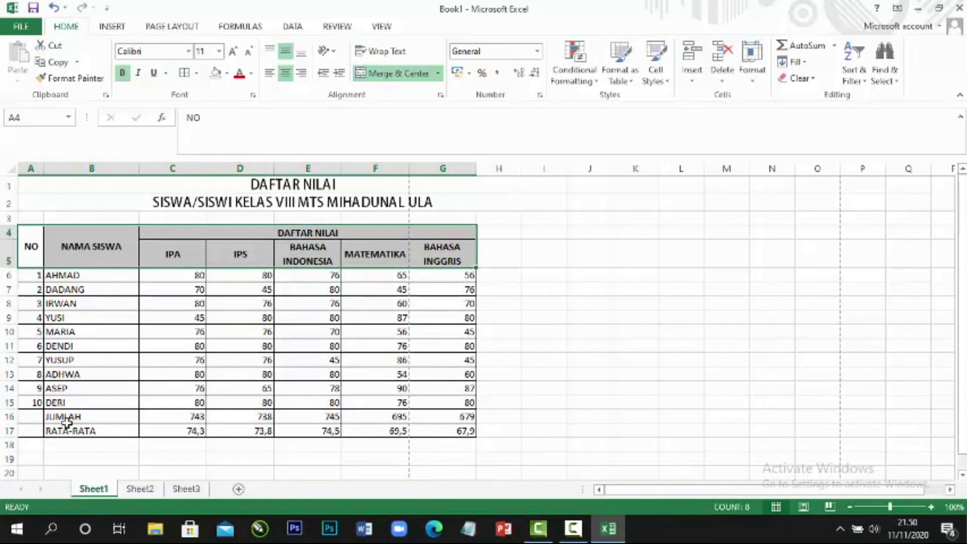
{"action": "left_click_drag", "start_coordinate": [38, 418], "coordinate": [444, 432]}
{"action": "left_click", "coordinate": [123, 74]}
Give the table headings in A4:G5 a red font colour and a light grey fill
{"action": "left_click_drag", "start_coordinate": [32, 231], "coordinate": [351, 228]}
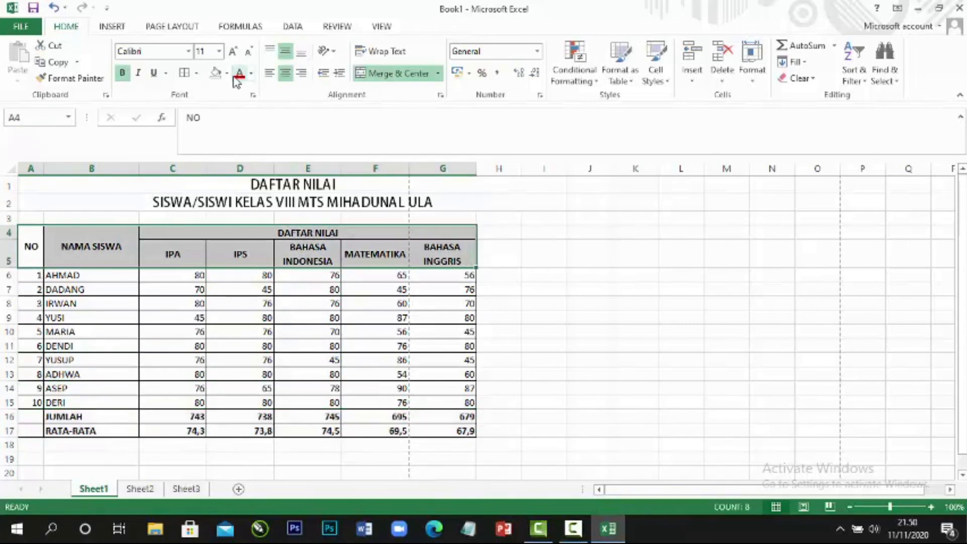
{"action": "left_click", "coordinate": [240, 74]}
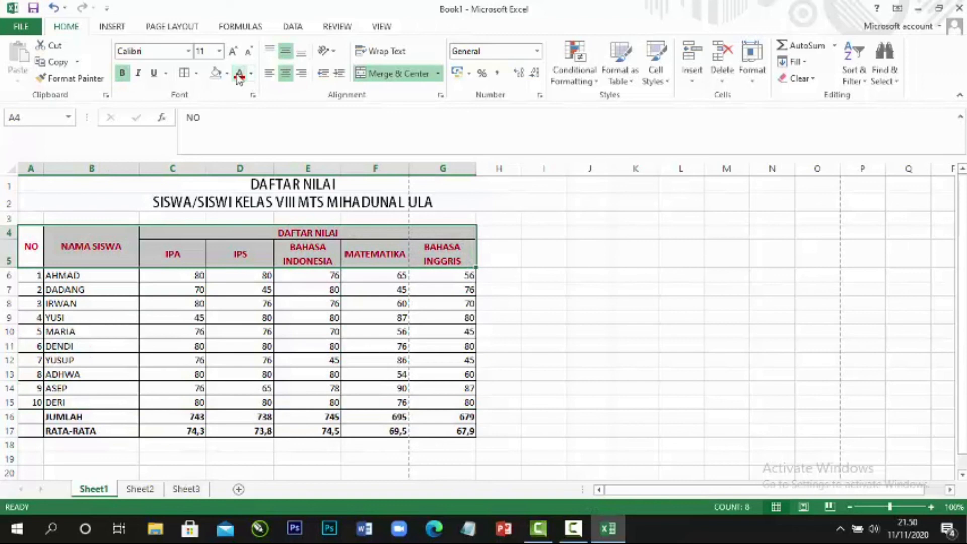
{"action": "left_click", "coordinate": [227, 74]}
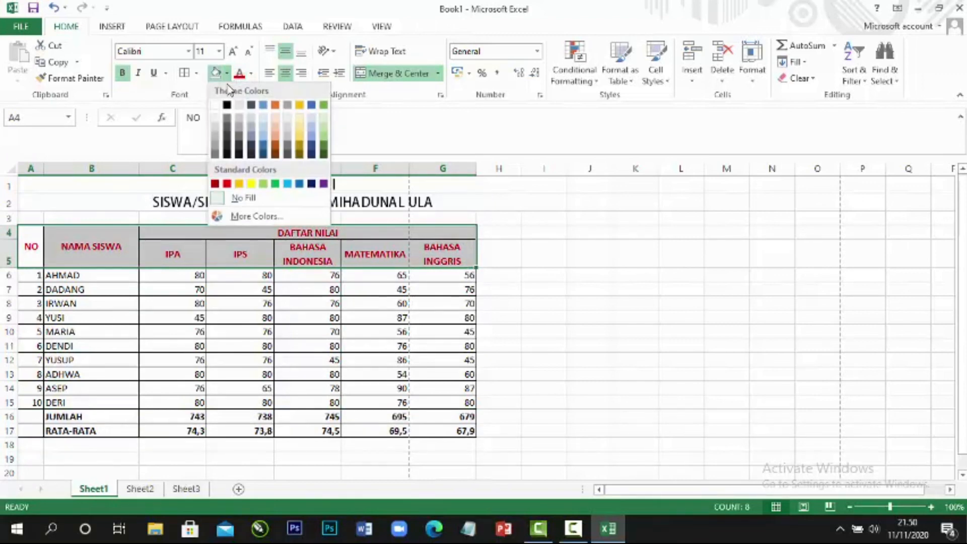
{"action": "left_click", "coordinate": [218, 133]}
{"action": "left_click", "coordinate": [323, 301]}
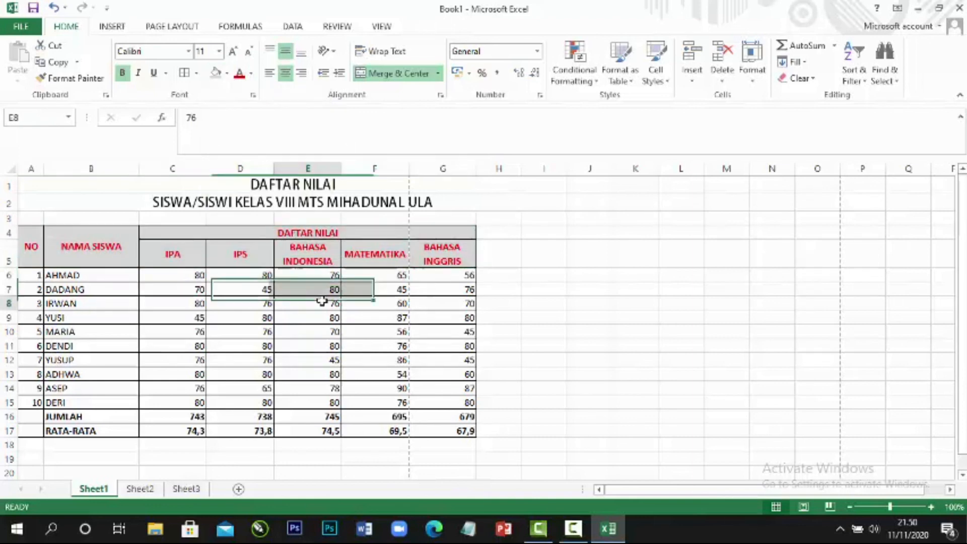